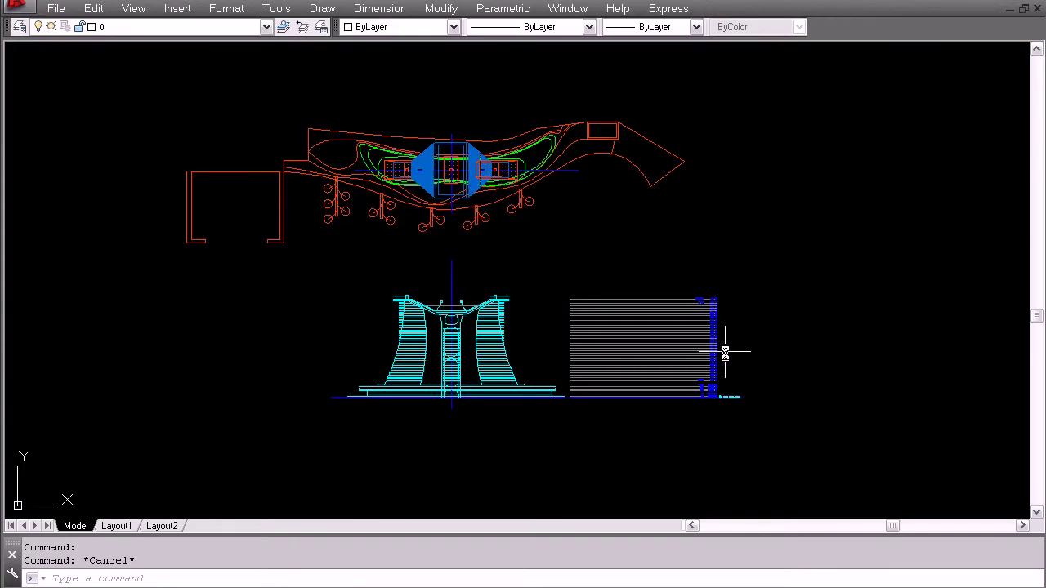
Examine the height labels beside the floor lines, from the 0m Ocean Water Level up to Floor 33
{"action": "scroll", "coordinate": [724, 351], "scroll_direction": "up", "scroll_amount": 10}
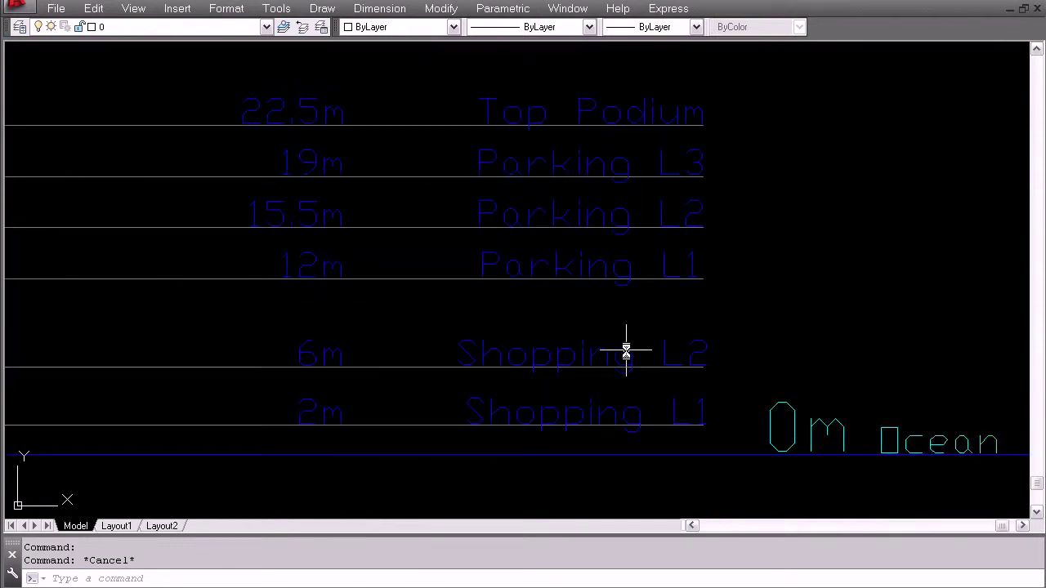
{"action": "mouse_move", "coordinate": [660, 217]}
{"action": "middle_mouse_down"}
{"action": "mouse_move", "coordinate": [668, 224]}
{"action": "mouse_move", "coordinate": [606, 271]}
{"action": "middle_mouse_up"}
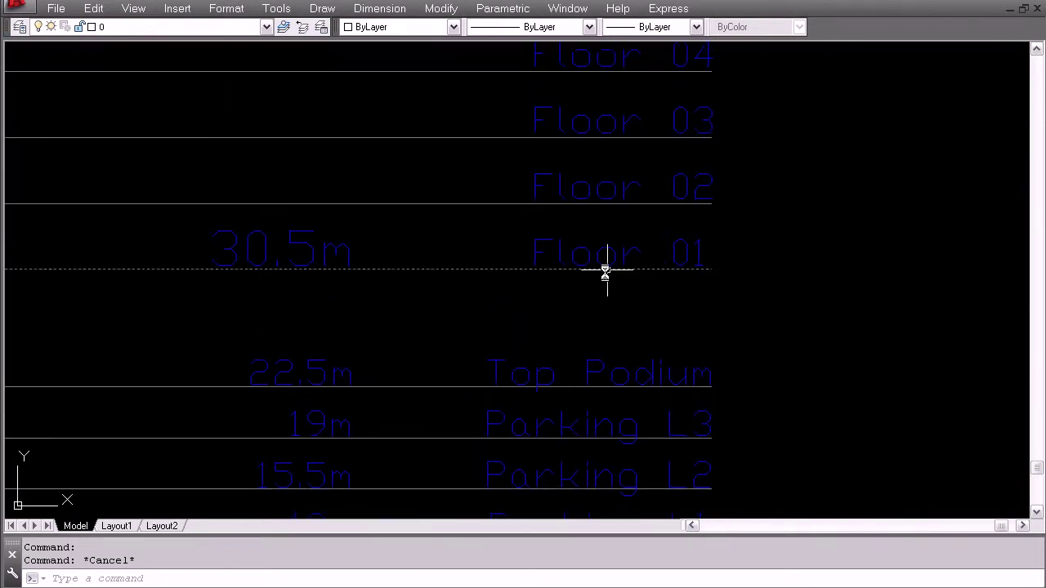
{"action": "left_click", "coordinate": [538, 238]}
{"action": "scroll", "coordinate": [538, 245], "scroll_direction": "up", "scroll_amount": 7}
{"action": "middle_click_drag", "start_coordinate": [499, 239], "coordinate": [264, 236]}
{"action": "scroll", "coordinate": [569, 285], "scroll_direction": "down", "scroll_amount": 3}
{"action": "key", "text": "Escape"}
{"action": "left_click", "coordinate": [492, 256]}
{"action": "left_click", "coordinate": [474, 296]}
{"action": "key", "text": "Escape"}
{"action": "scroll", "coordinate": [553, 273], "scroll_direction": "down", "scroll_amount": 5}
{"action": "scroll", "coordinate": [462, 187], "scroll_direction": "down", "scroll_amount": 4}
{"action": "left_click", "coordinate": [362, 152]}
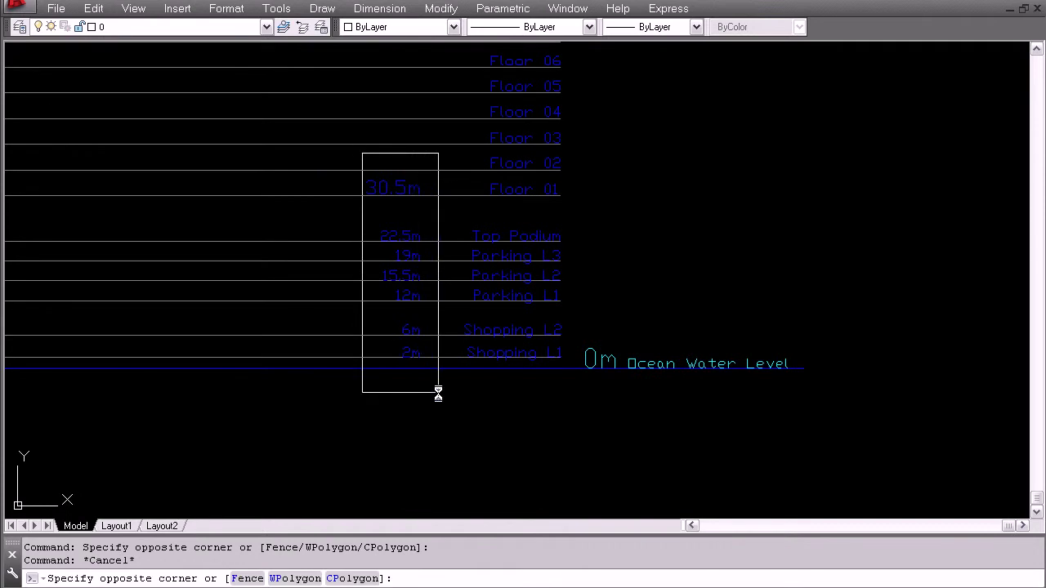
{"action": "left_click", "coordinate": [455, 365]}
{"action": "key", "text": "Escape"}
{"action": "scroll", "coordinate": [543, 294], "scroll_direction": "down", "scroll_amount": 5}
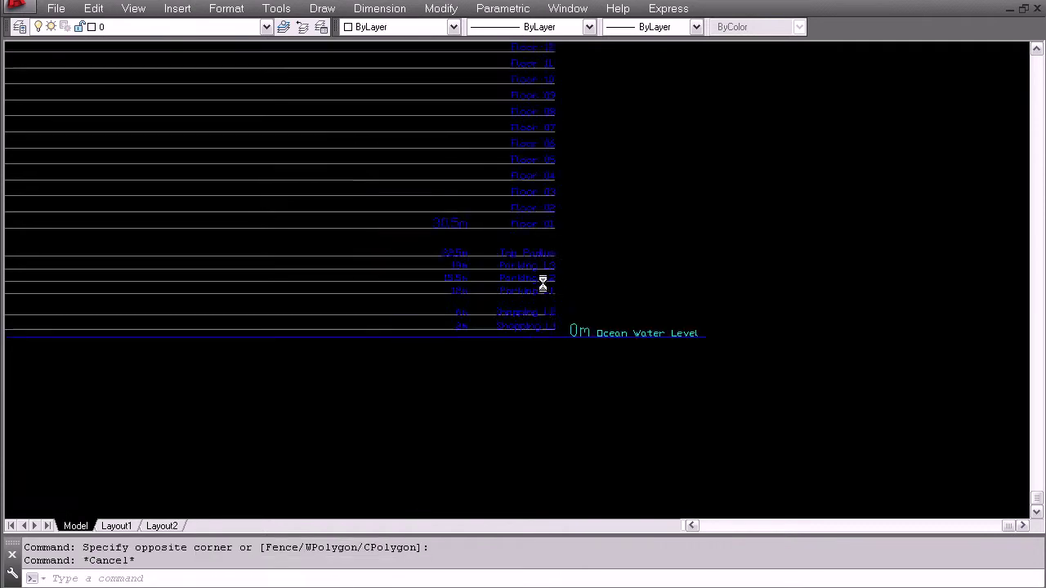
{"action": "scroll", "coordinate": [491, 166], "scroll_direction": "up", "scroll_amount": 8}
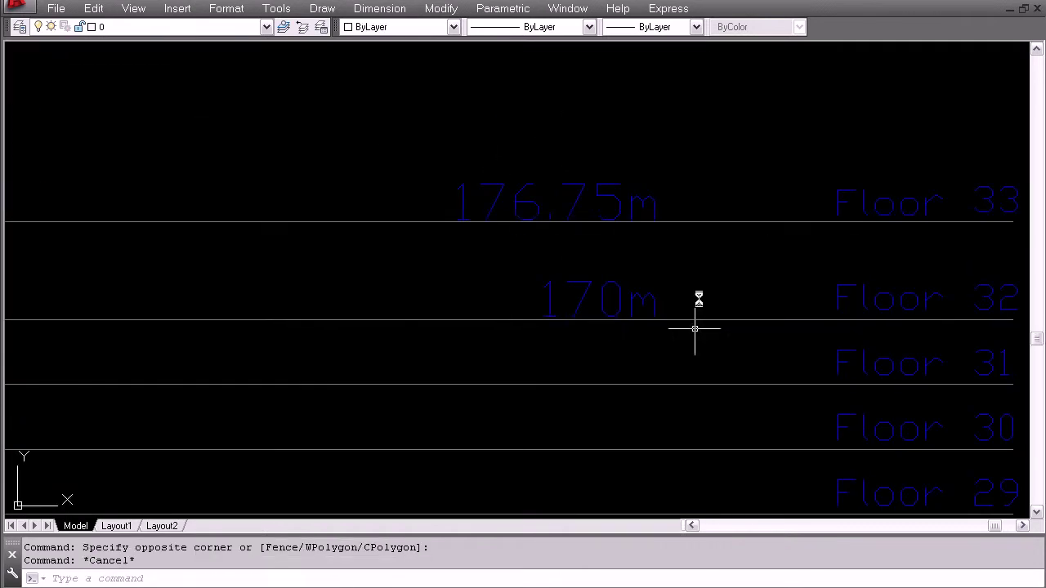
{"action": "left_click", "coordinate": [397, 116]}
{"action": "left_click", "coordinate": [700, 362]}
{"action": "scroll", "coordinate": [700, 362], "scroll_direction": "down", "scroll_amount": 7}
{"action": "key", "text": "Escape"}
Draw a reference rectangle around the 176.75m label on the Floor 33 line with object snap turned off
{"action": "type", "text": "rec"}
{"action": "key", "text": "Return"}
{"action": "scroll", "coordinate": [581, 215], "scroll_direction": "up", "scroll_amount": 6}
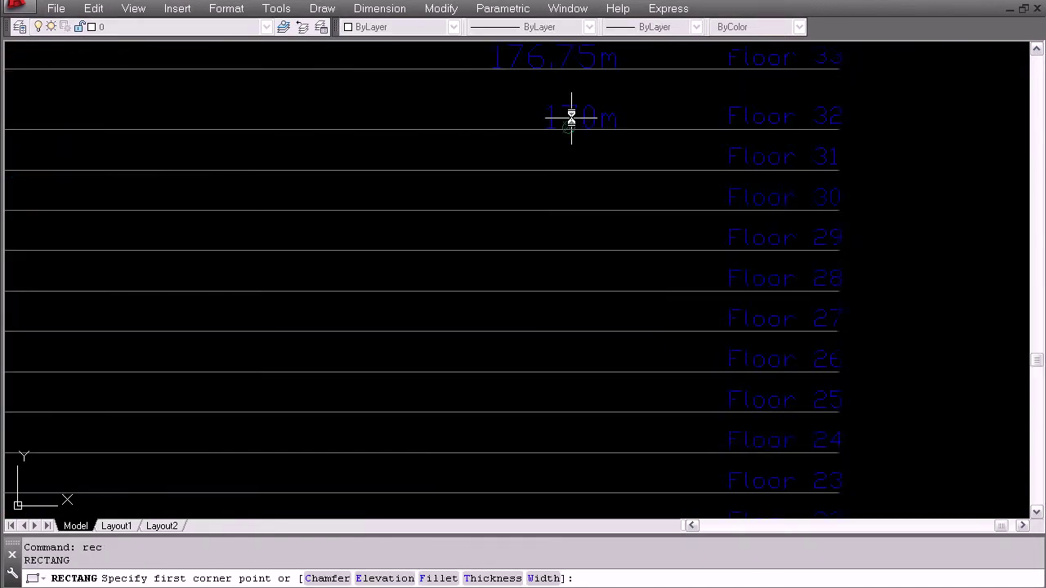
{"action": "key", "text": "F3"}
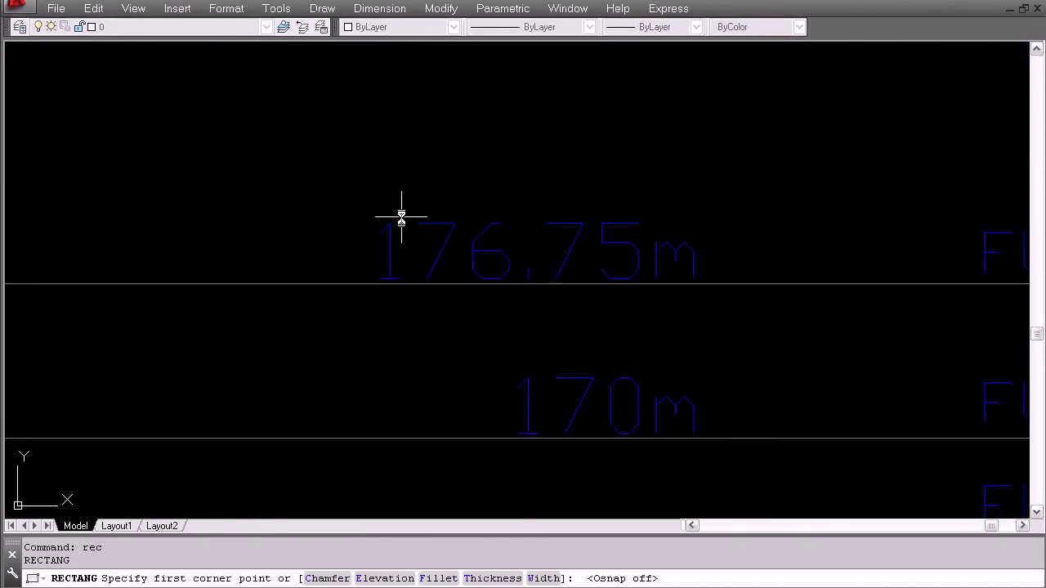
{"action": "left_click", "coordinate": [354, 203]}
{"action": "left_click", "coordinate": [717, 296]}
{"action": "scroll", "coordinate": [609, 321], "scroll_direction": "down", "scroll_amount": 4}
{"action": "scroll", "coordinate": [604, 324], "scroll_direction": "down", "scroll_amount": 6}
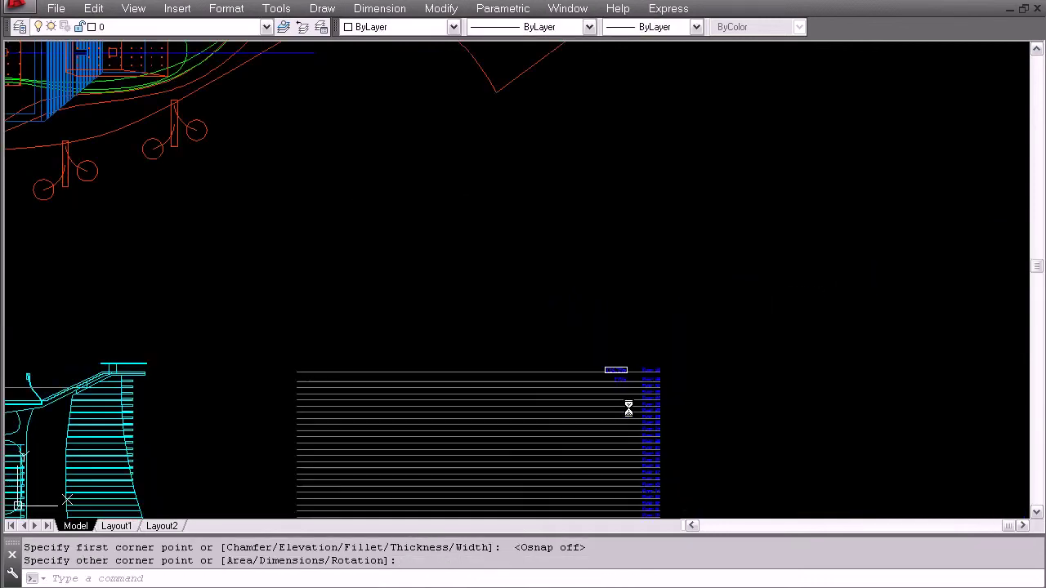
Draw a reference rectangle around the 0m Ocean Water Level label at the base of the floor lines
{"action": "scroll", "coordinate": [556, 336], "scroll_direction": "up", "scroll_amount": 6}
{"action": "mouse_move", "coordinate": [556, 336]}
{"action": "middle_mouse_down"}
{"action": "mouse_move", "coordinate": [447, 268]}
{"action": "mouse_move", "coordinate": [330, 260]}
{"action": "middle_mouse_up"}
{"action": "scroll", "coordinate": [504, 350], "scroll_direction": "up", "scroll_amount": 3}
{"action": "key", "text": "Return"}
{"action": "left_click", "coordinate": [453, 289]}
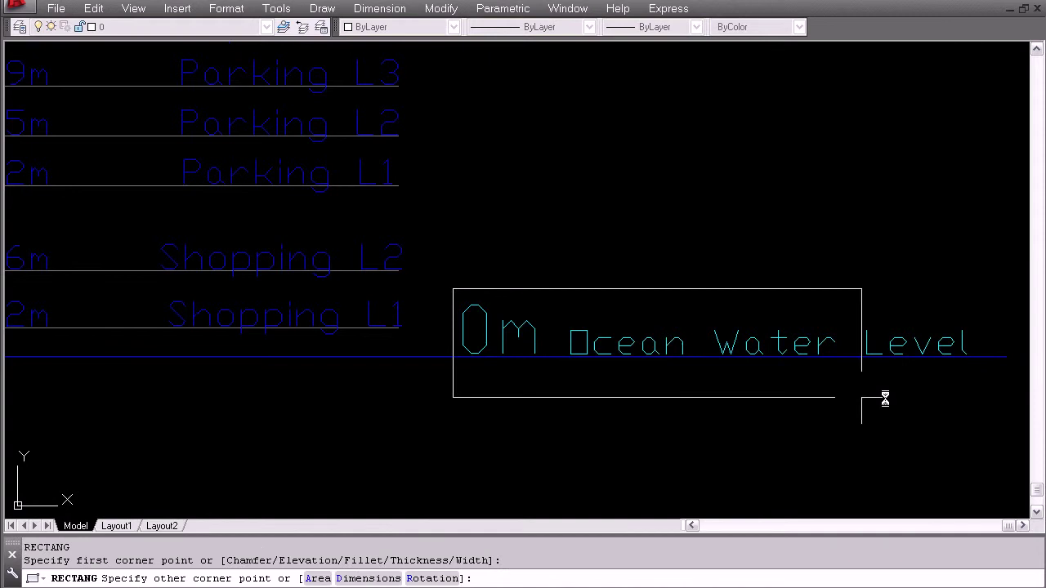
{"action": "left_click", "coordinate": [975, 357]}
{"action": "scroll", "coordinate": [362, 369], "scroll_direction": "down", "scroll_amount": 2}
{"action": "scroll", "coordinate": [475, 344], "scroll_direction": "up", "scroll_amount": 2}
Draw a small reference rectangle around the 2m label on the Shopping L1 line
{"action": "key", "text": "Return"}
{"action": "left_click", "coordinate": [489, 321]}
{"action": "key", "text": "Escape"}
Explode all the height labels and the 0m Ocean Water Level label into lines with the Explode Text express tool
{"action": "scroll", "coordinate": [492, 352], "scroll_direction": "down", "scroll_amount": 4}
{"action": "left_click", "coordinate": [450, 191]}
{"action": "left_click", "coordinate": [537, 431]}
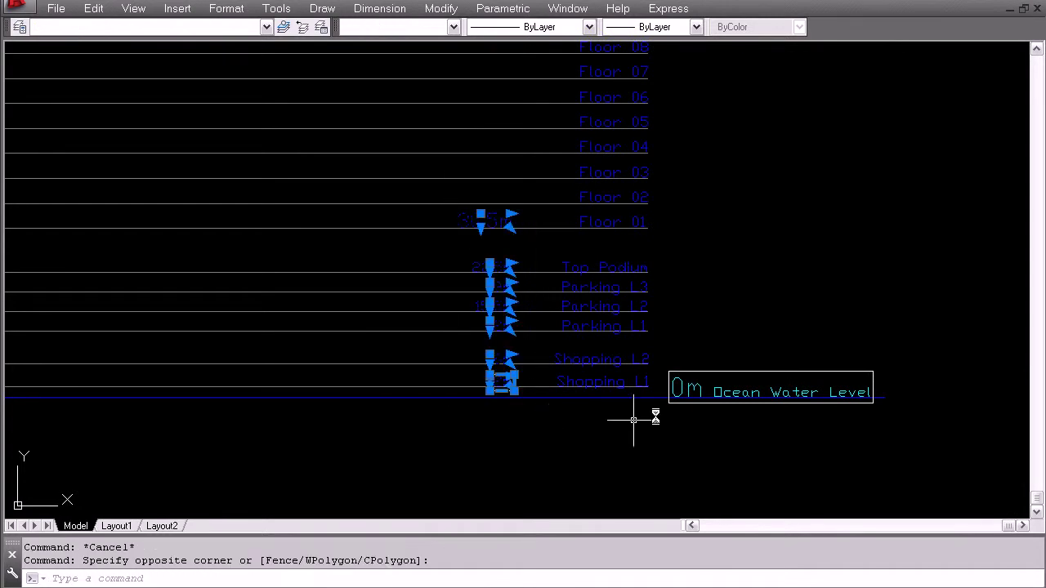
{"action": "left_click", "coordinate": [665, 351]}
{"action": "scroll", "coordinate": [836, 425], "scroll_direction": "down", "scroll_amount": 2}
{"action": "mouse_move", "coordinate": [836, 425]}
{"action": "middle_mouse_down"}
{"action": "mouse_move", "coordinate": [584, 455]}
{"action": "mouse_move", "coordinate": [622, 281]}
{"action": "middle_mouse_up"}
{"action": "scroll", "coordinate": [605, 253], "scroll_direction": "up", "scroll_amount": 2}
{"action": "left_click", "coordinate": [537, 218]}
{"action": "left_click", "coordinate": [660, 362]}
{"action": "scroll", "coordinate": [630, 351], "scroll_direction": "down", "scroll_amount": 4}
{"action": "mouse_move", "coordinate": [766, 422]}
{"action": "middle_mouse_down"}
{"action": "mouse_move", "coordinate": [585, 242]}
{"action": "mouse_move", "coordinate": [584, 132]}
{"action": "middle_mouse_up"}
{"action": "mouse_move", "coordinate": [499, 270]}
{"action": "middle_mouse_down"}
{"action": "mouse_move", "coordinate": [510, 322]}
{"action": "mouse_move", "coordinate": [521, 325]}
{"action": "middle_mouse_up"}
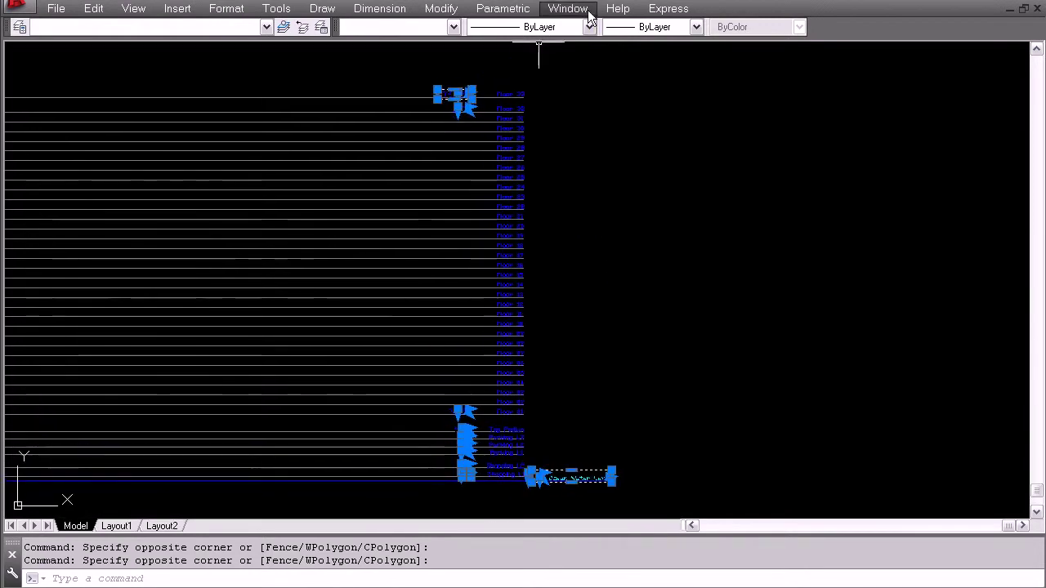
{"action": "left_click", "coordinate": [655, 16]}
{"action": "mouse_move", "coordinate": [654, 44]}
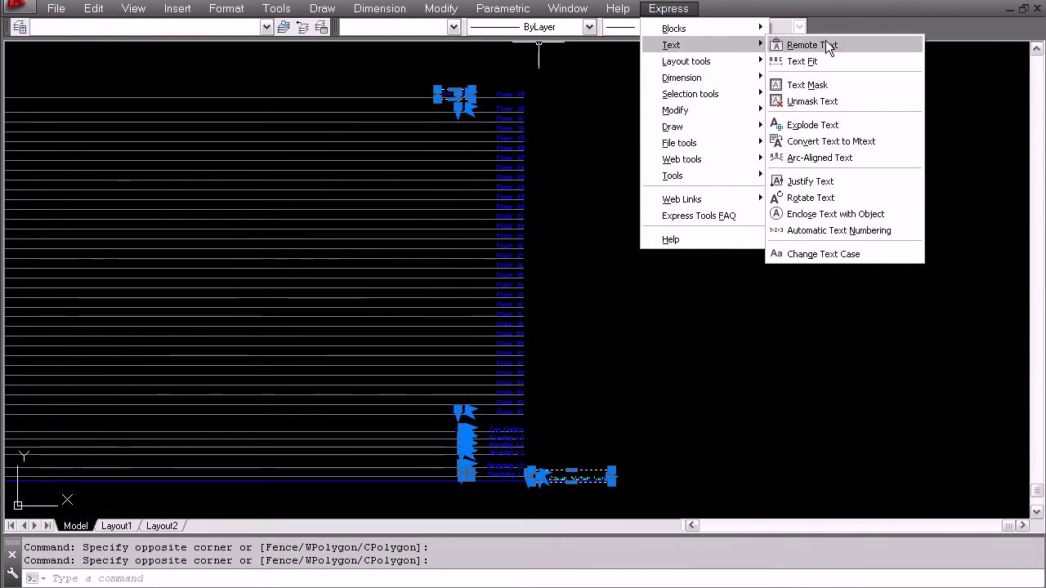
{"action": "left_click", "coordinate": [802, 126]}
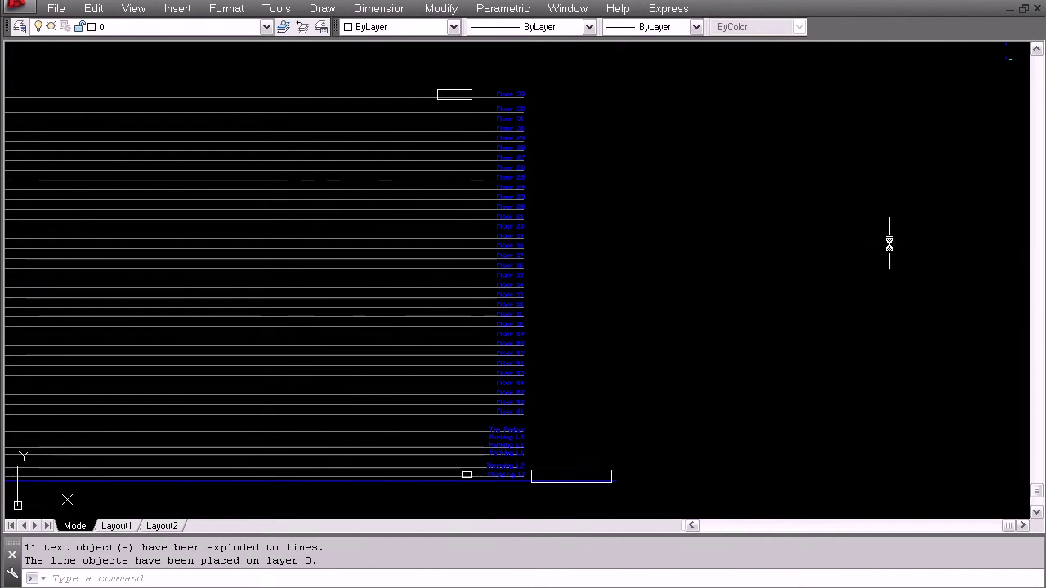
Move the displaced exploded labels so the 176.75m label sits at the upper-left corner of the rectangle on the Floor 33 line
{"action": "scroll", "coordinate": [1016, 128], "scroll_direction": "down", "scroll_amount": 10}
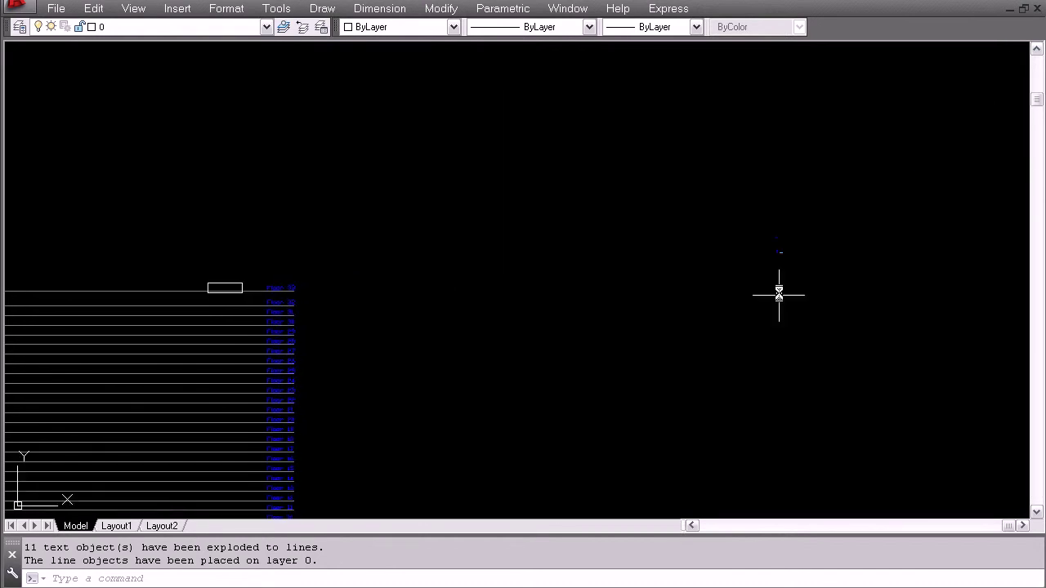
{"action": "scroll", "coordinate": [705, 269], "scroll_direction": "up", "scroll_amount": 4}
{"action": "key", "text": "Escape"}
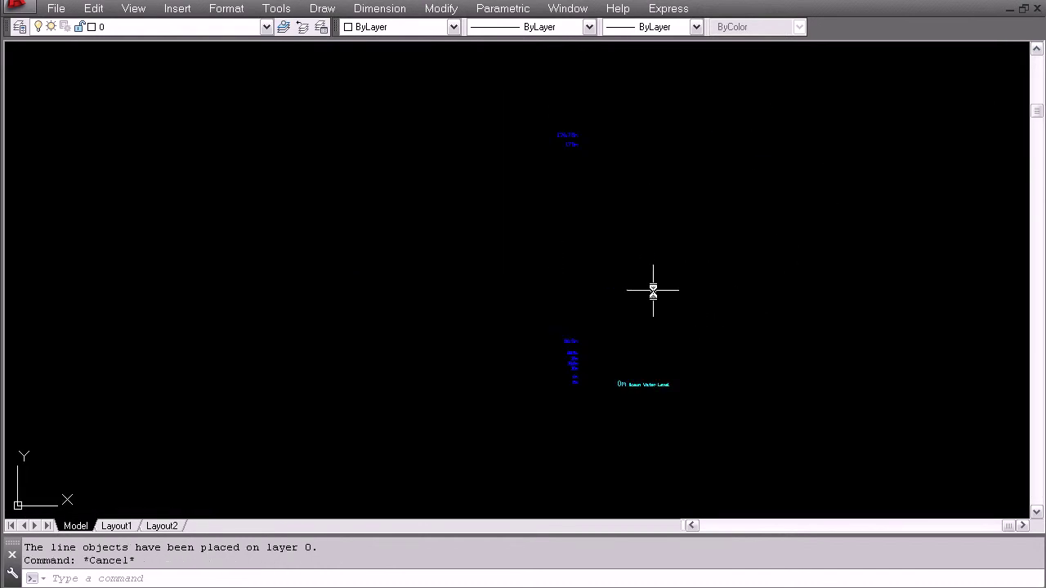
{"action": "type", "text": "m"}
{"action": "key", "text": "Return"}
{"action": "left_click", "coordinate": [514, 106]}
{"action": "left_click", "coordinate": [728, 449]}
{"action": "scroll", "coordinate": [654, 419], "scroll_direction": "up", "scroll_amount": 8}
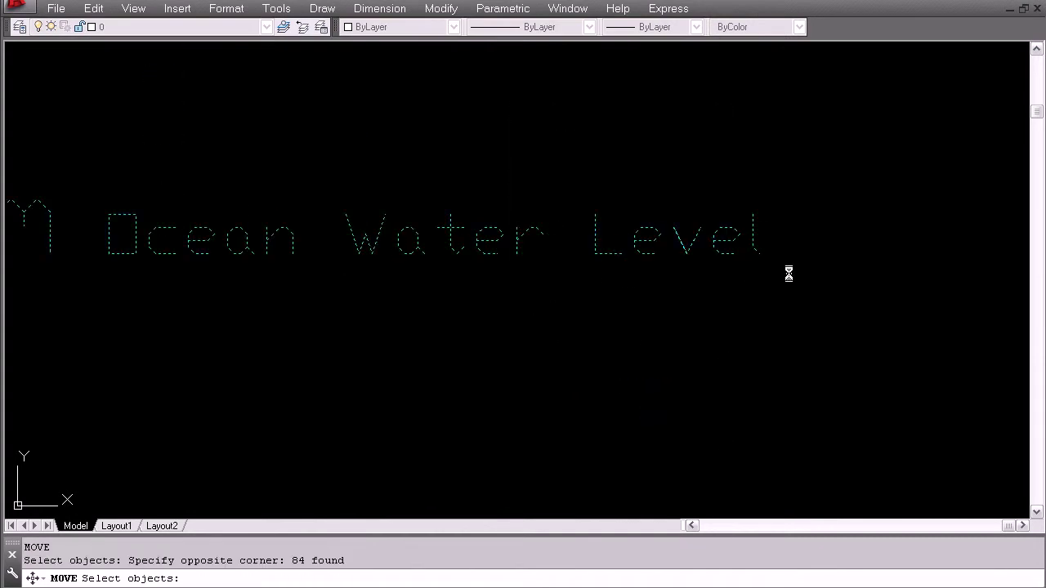
{"action": "middle_click_drag", "start_coordinate": [680, 259], "coordinate": [596, 300]}
{"action": "key", "text": "Return"}
{"action": "left_click", "coordinate": [573, 161]}
{"action": "scroll", "coordinate": [532, 231], "scroll_direction": "down", "scroll_amount": 4}
{"action": "scroll", "coordinate": [727, 106], "scroll_direction": "up", "scroll_amount": 6}
{"action": "scroll", "coordinate": [381, 149], "scroll_direction": "up", "scroll_amount": 3}
{"action": "scroll", "coordinate": [416, 121], "scroll_direction": "up", "scroll_amount": 6}
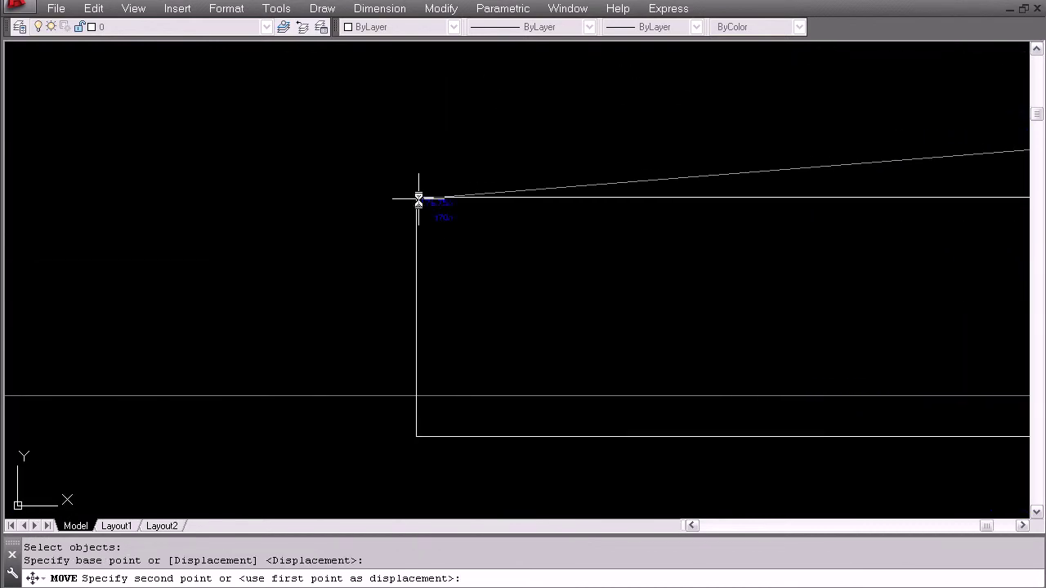
{"action": "key", "text": "Escape"}
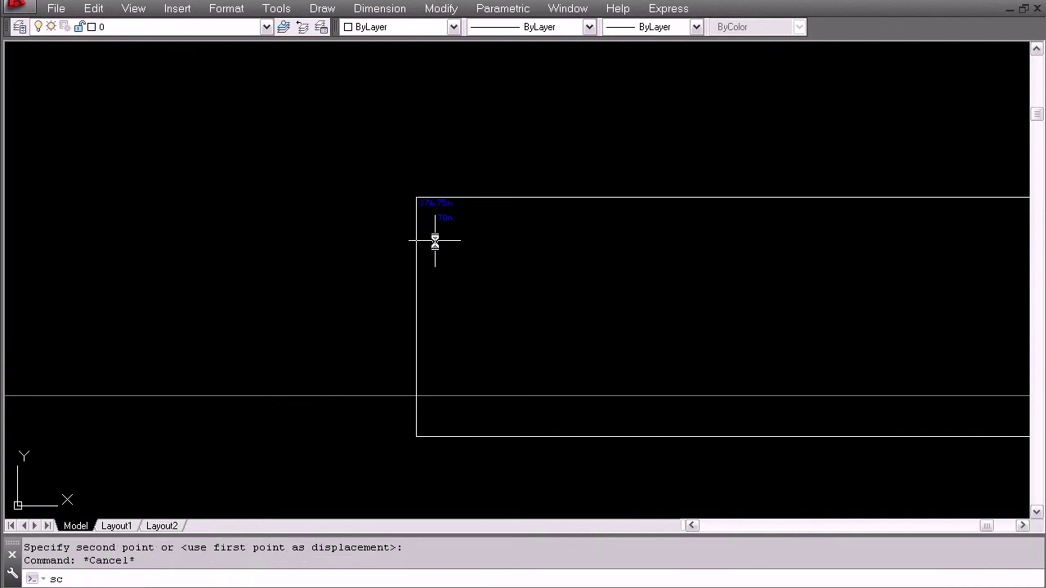
Scale the exploded labels by reference from the Floor 33 rectangle's upper-left corner to the lower-right corner of the Ocean Water Level rectangle
{"action": "key", "text": "Return"}
{"action": "left_click", "coordinate": [381, 164]}
{"action": "left_click", "coordinate": [488, 278]}
{"action": "scroll", "coordinate": [507, 221], "scroll_direction": "down", "scroll_amount": 4}
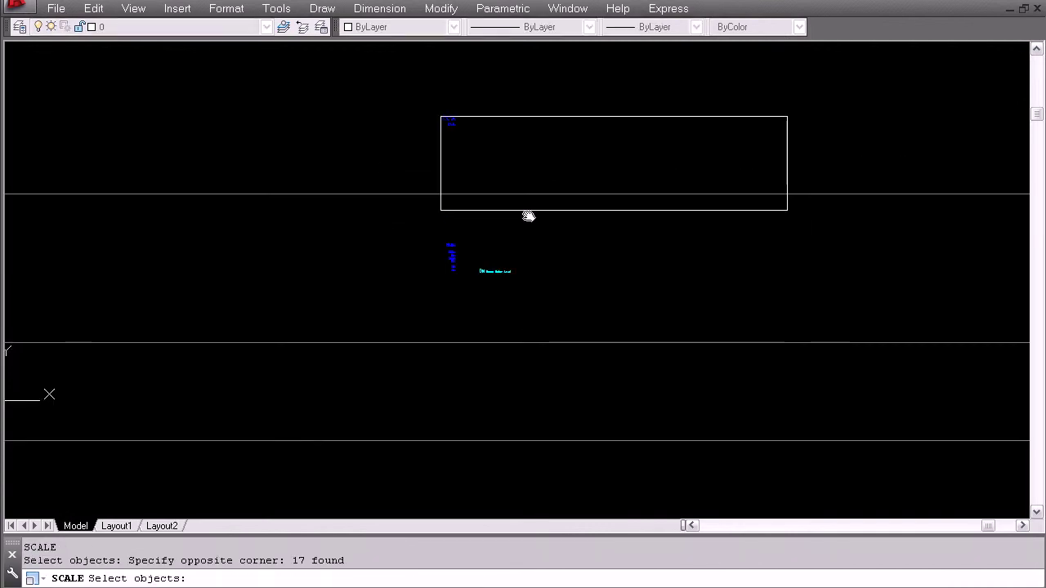
{"action": "left_click", "coordinate": [425, 217]}
{"action": "left_click", "coordinate": [542, 299]}
{"action": "scroll", "coordinate": [541, 243], "scroll_direction": "up", "scroll_amount": 5}
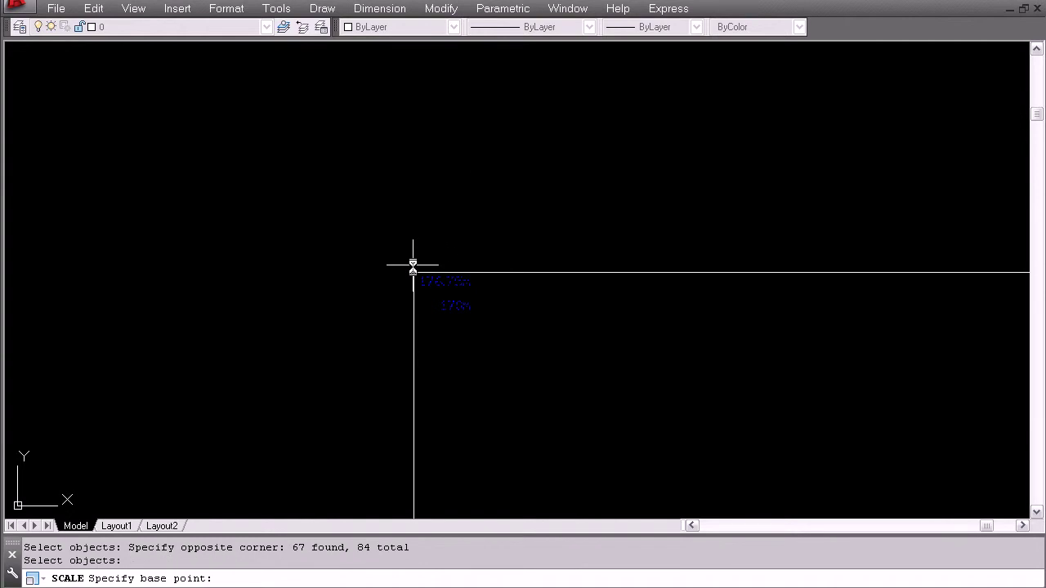
{"action": "left_click", "coordinate": [412, 272]}
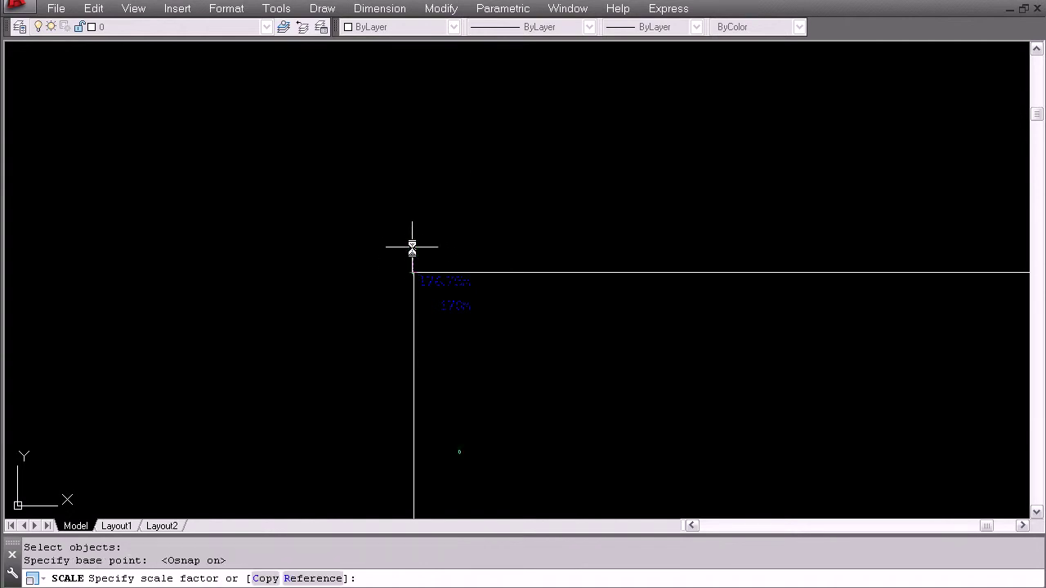
{"action": "key", "text": "Return"}
{"action": "left_click", "coordinate": [414, 273]}
{"action": "scroll", "coordinate": [454, 368], "scroll_direction": "down", "scroll_amount": 4}
{"action": "middle_click_drag", "start_coordinate": [489, 384], "coordinate": [453, 162]}
{"action": "scroll", "coordinate": [503, 384], "scroll_direction": "up", "scroll_amount": 4}
{"action": "left_click", "coordinate": [499, 160]}
{"action": "scroll", "coordinate": [531, 273], "scroll_direction": "down", "scroll_amount": 5}
{"action": "scroll", "coordinate": [559, 314], "scroll_direction": "down", "scroll_amount": 3}
{"action": "scroll", "coordinate": [588, 310], "scroll_direction": "up", "scroll_amount": 8}
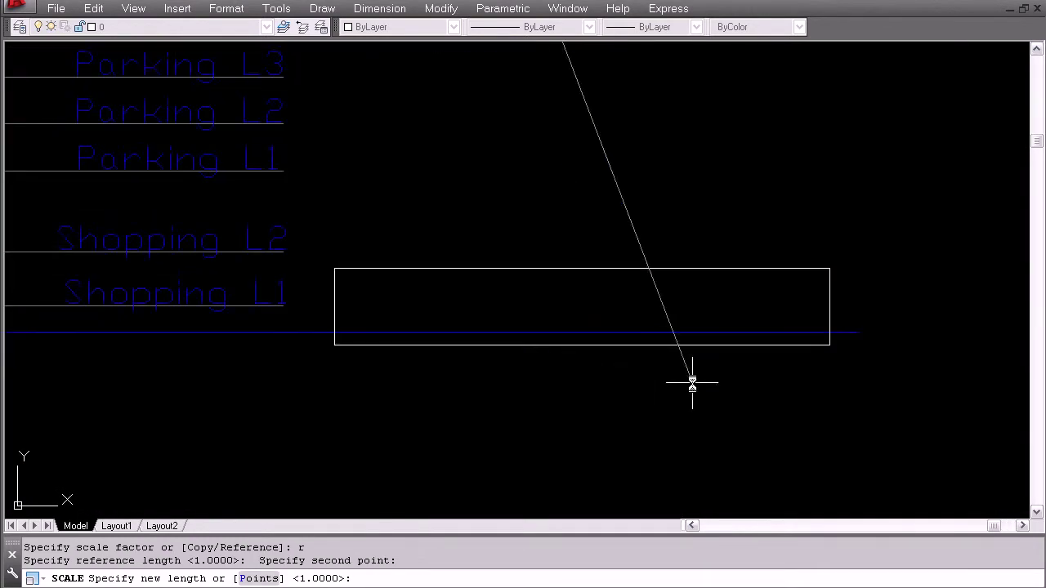
{"action": "left_click", "coordinate": [830, 344]}
Erase the three reference rectangles around the 0m Ocean Water Level, 2m and 176.75m labels
{"action": "type", "text": "e"}
{"action": "key", "text": "Return"}
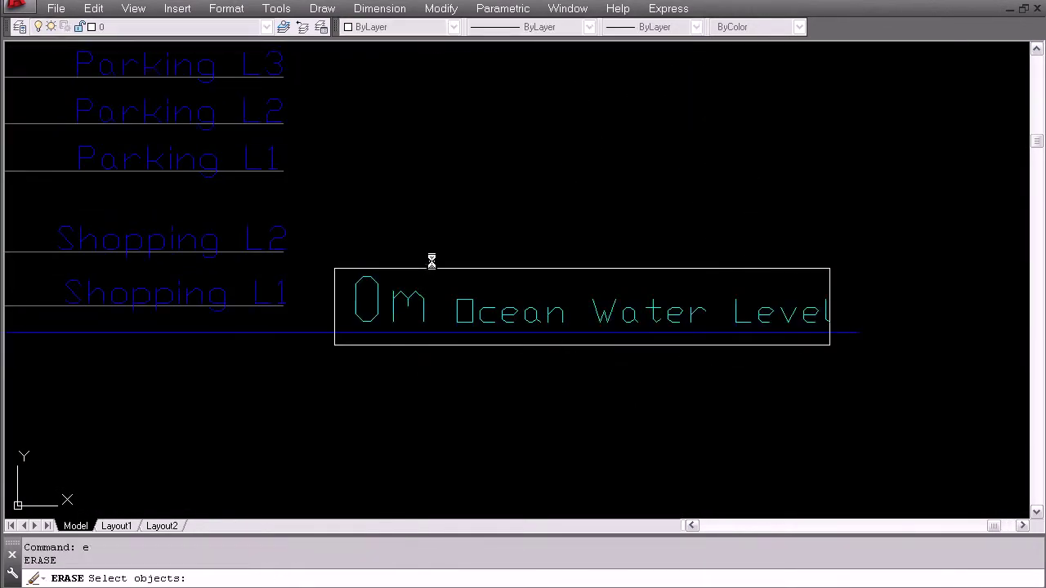
{"action": "left_click", "coordinate": [431, 274]}
{"action": "left_click", "coordinate": [411, 255]}
{"action": "key", "text": "Return"}
{"action": "mouse_move", "coordinate": [310, 326]}
{"action": "middle_mouse_down"}
{"action": "mouse_move", "coordinate": [833, 303]}
{"action": "mouse_move", "coordinate": [825, 304]}
{"action": "middle_mouse_up"}
{"action": "key", "text": "Return"}
{"action": "left_click", "coordinate": [462, 297]}
{"action": "left_click", "coordinate": [452, 292]}
{"action": "scroll", "coordinate": [504, 198], "scroll_direction": "down", "scroll_amount": 5}
{"action": "scroll", "coordinate": [490, 227], "scroll_direction": "up", "scroll_amount": 8}
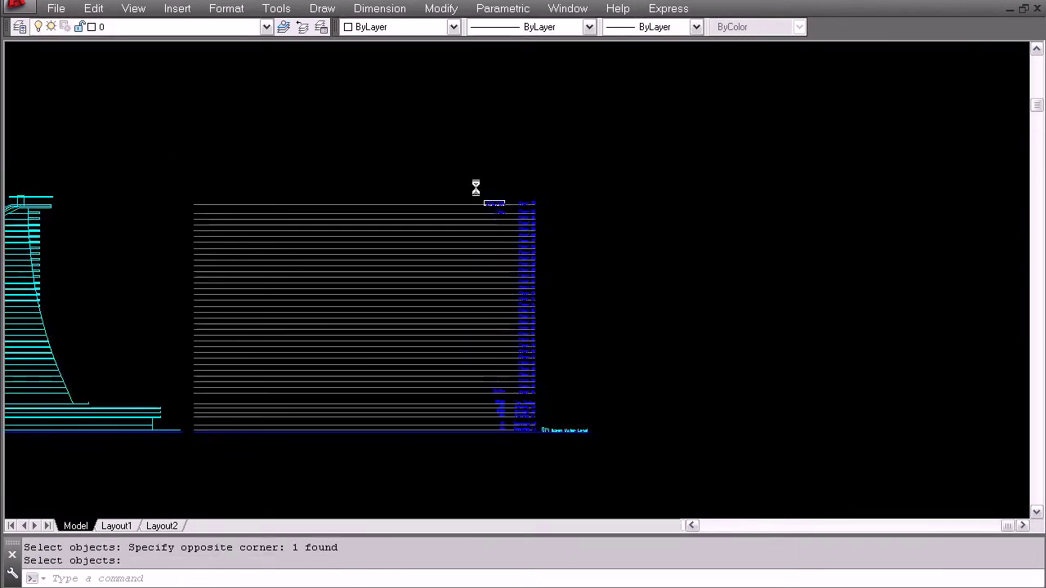
{"action": "key", "text": "Escape"}
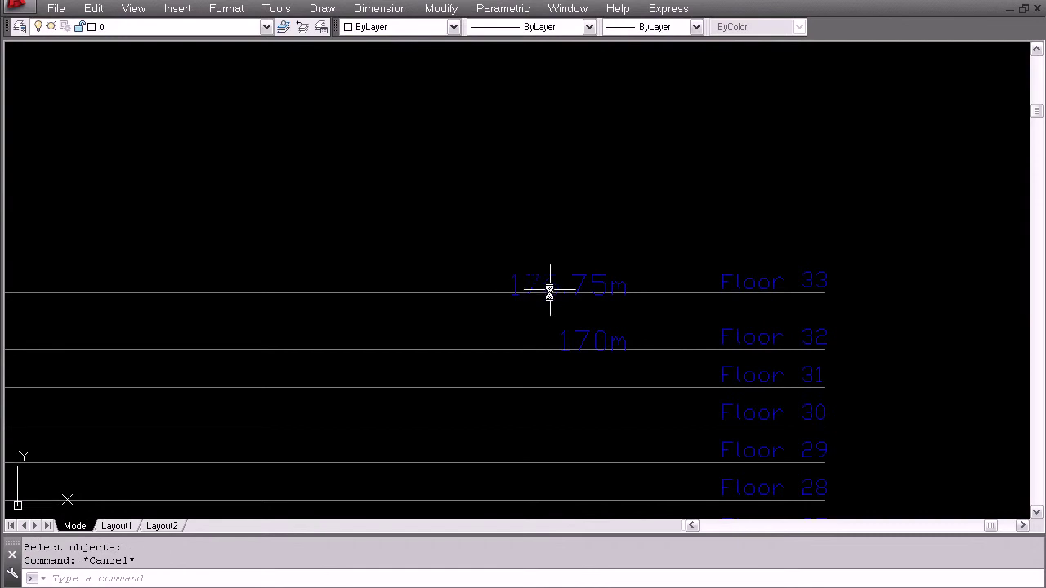
Move the 176.75m and 170m labels slightly upward so they sit just above their floor lines
{"action": "type", "text": "m"}
{"action": "key", "text": "Return"}
{"action": "left_click", "coordinate": [466, 253]}
{"action": "left_click", "coordinate": [641, 376]}
{"action": "scroll", "coordinate": [643, 261], "scroll_direction": "up", "scroll_amount": 2}
{"action": "key", "text": "Return"}
{"action": "left_click", "coordinate": [650, 219]}
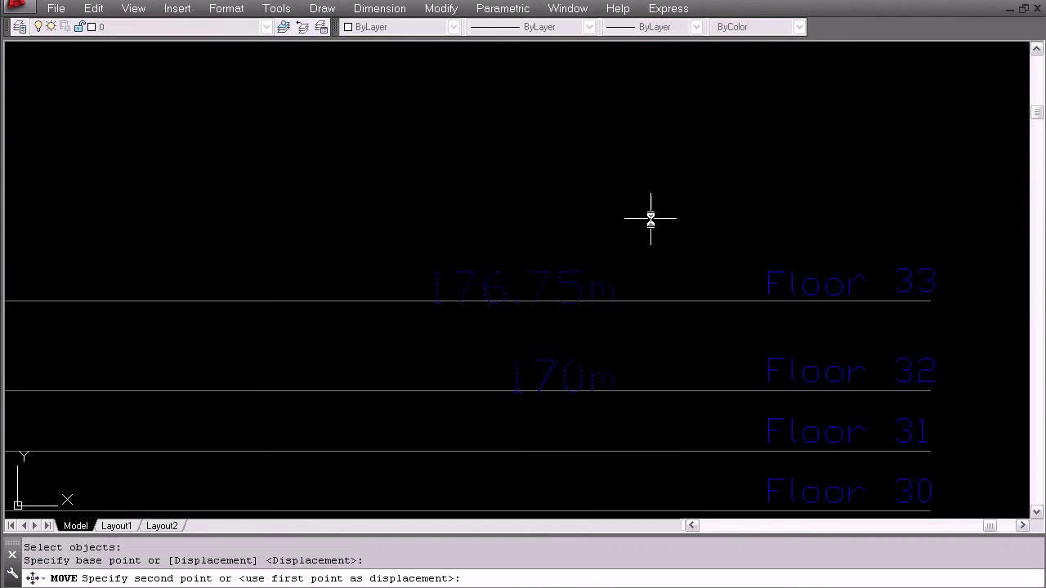
{"action": "left_click", "coordinate": [651, 214]}
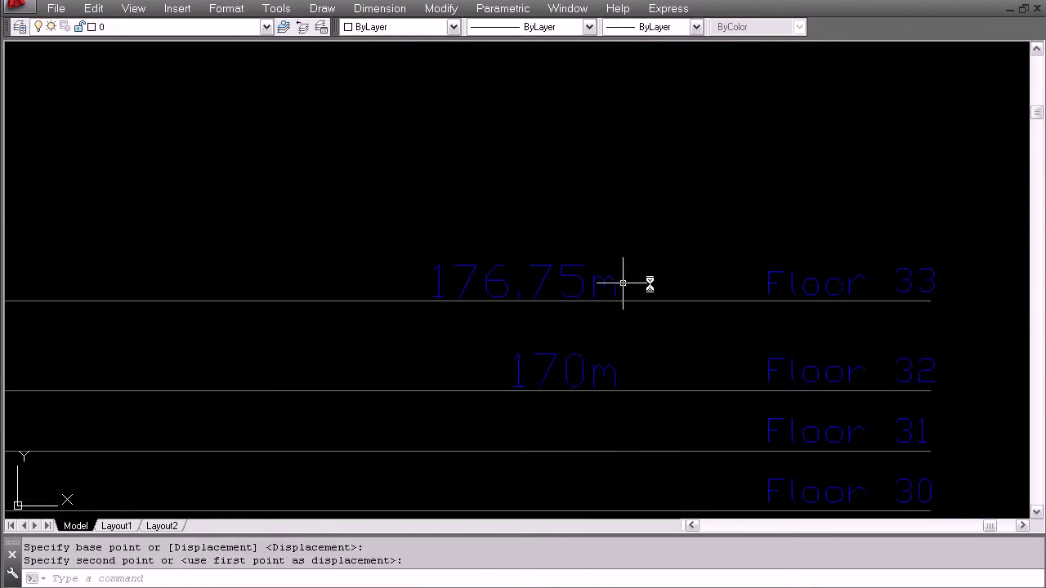
Check the position of the exploded height labels along the floor lines and beside the tower elevation
{"action": "middle_click_drag", "start_coordinate": [467, 290], "coordinate": [430, 239]}
{"action": "scroll", "coordinate": [469, 296], "scroll_direction": "down", "scroll_amount": 5}
{"action": "scroll", "coordinate": [547, 346], "scroll_direction": "up", "scroll_amount": 6}
{"action": "scroll", "coordinate": [480, 310], "scroll_direction": "up", "scroll_amount": 2}
{"action": "mouse_move", "coordinate": [496, 336]}
{"action": "middle_mouse_down"}
{"action": "mouse_move", "coordinate": [503, 214]}
{"action": "mouse_move", "coordinate": [500, 330]}
{"action": "mouse_move", "coordinate": [497, 296]}
{"action": "middle_mouse_up"}
{"action": "scroll", "coordinate": [490, 393], "scroll_direction": "down", "scroll_amount": 4}
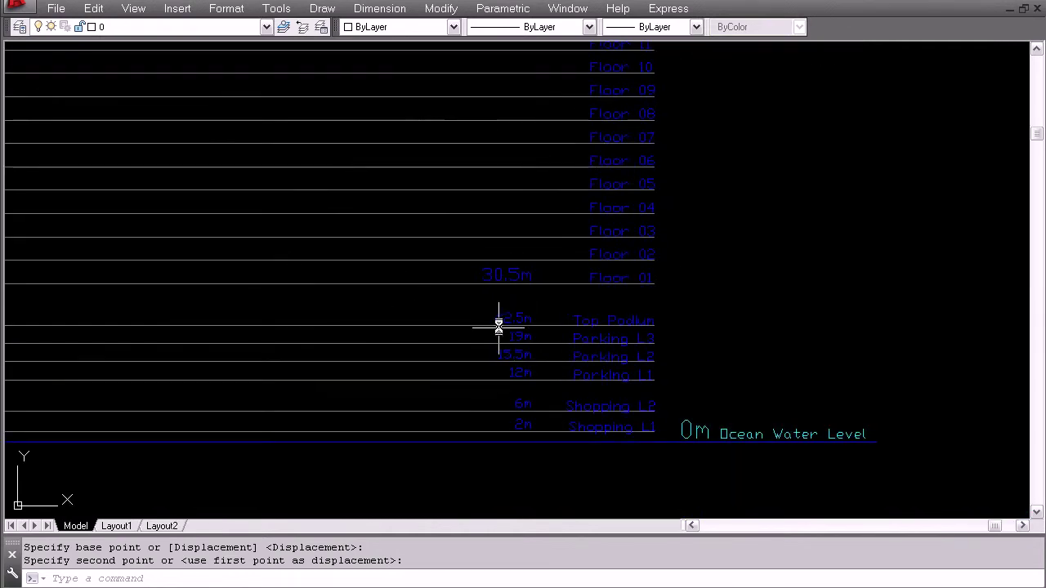
{"action": "scroll", "coordinate": [582, 303], "scroll_direction": "down", "scroll_amount": 5}
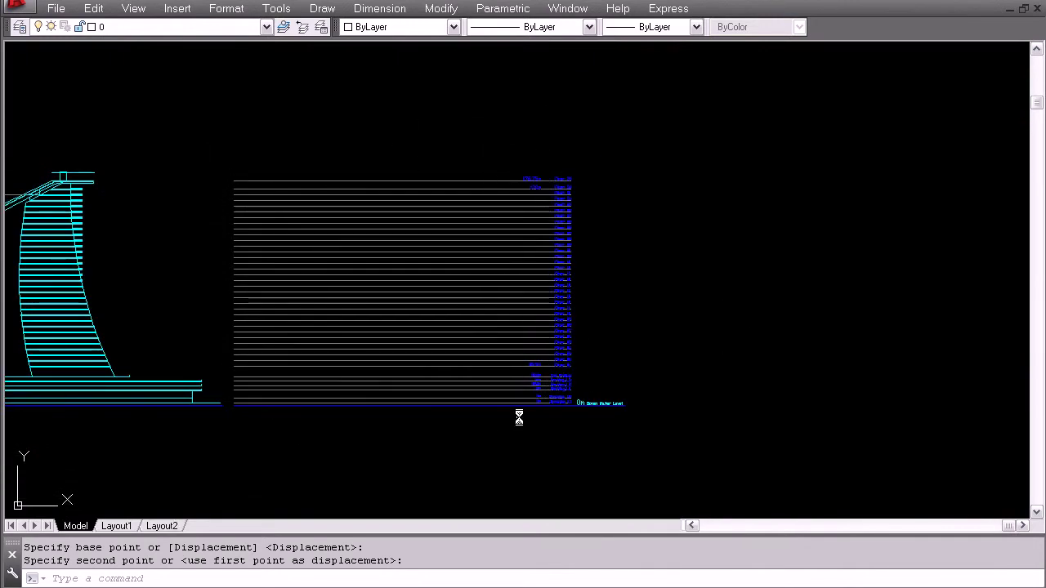
{"action": "middle_click_drag", "start_coordinate": [498, 346], "coordinate": [663, 346]}
{"action": "middle_click_drag", "start_coordinate": [420, 345], "coordinate": [561, 346]}
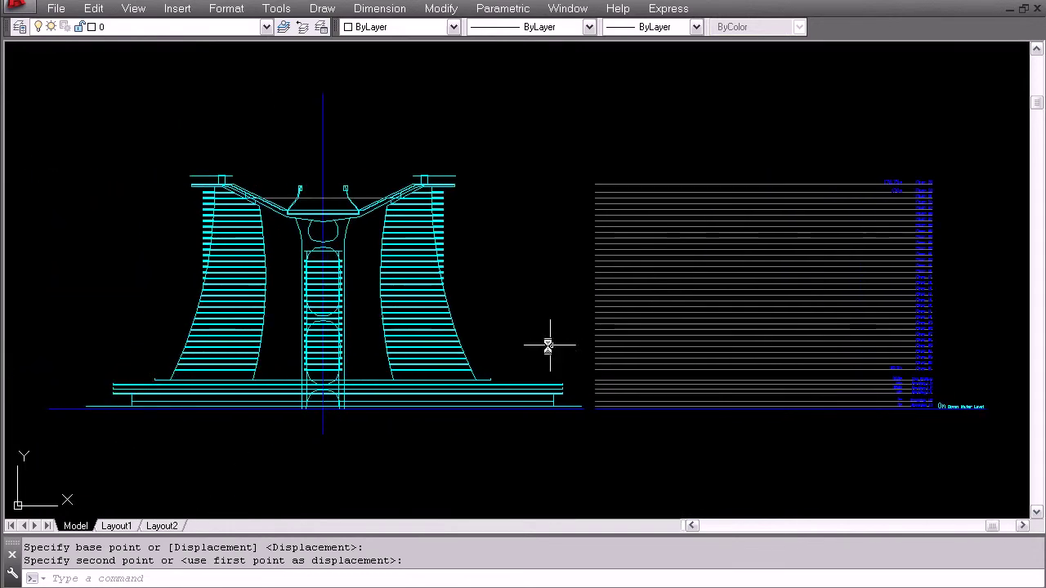
Save the drawing, switch to 3ds Max and reload the linked file Design plan_Aligned_01.dwg in the File Link Manager
{"action": "key", "text": "ctrl+s"}
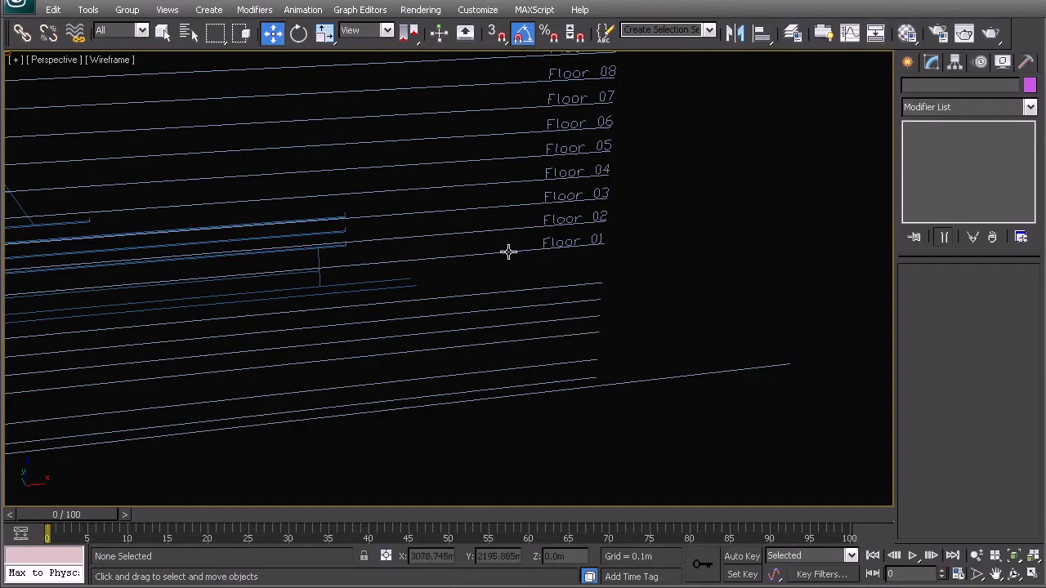
{"action": "middle_click_drag", "start_coordinate": [508, 297], "coordinate": [521, 326]}
{"action": "left_click", "coordinate": [23, 8]}
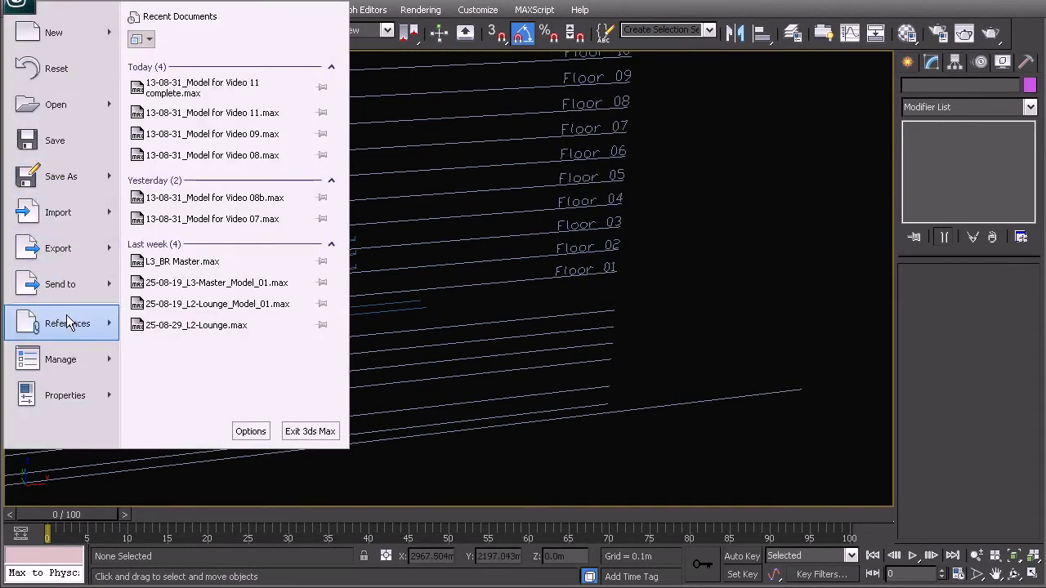
{"action": "mouse_move", "coordinate": [66, 314]}
{"action": "left_click", "coordinate": [197, 223]}
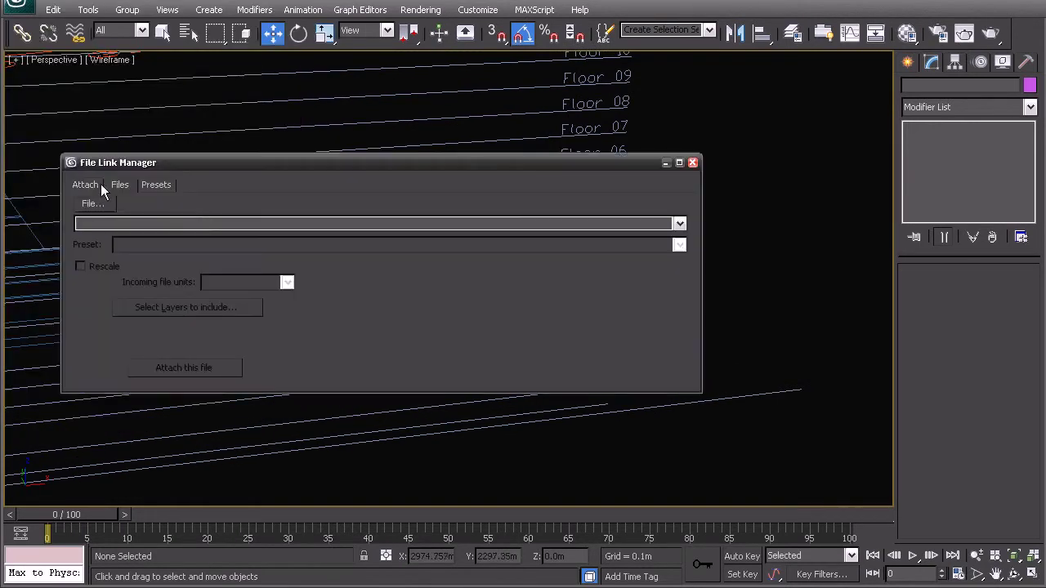
{"action": "left_click", "coordinate": [120, 185]}
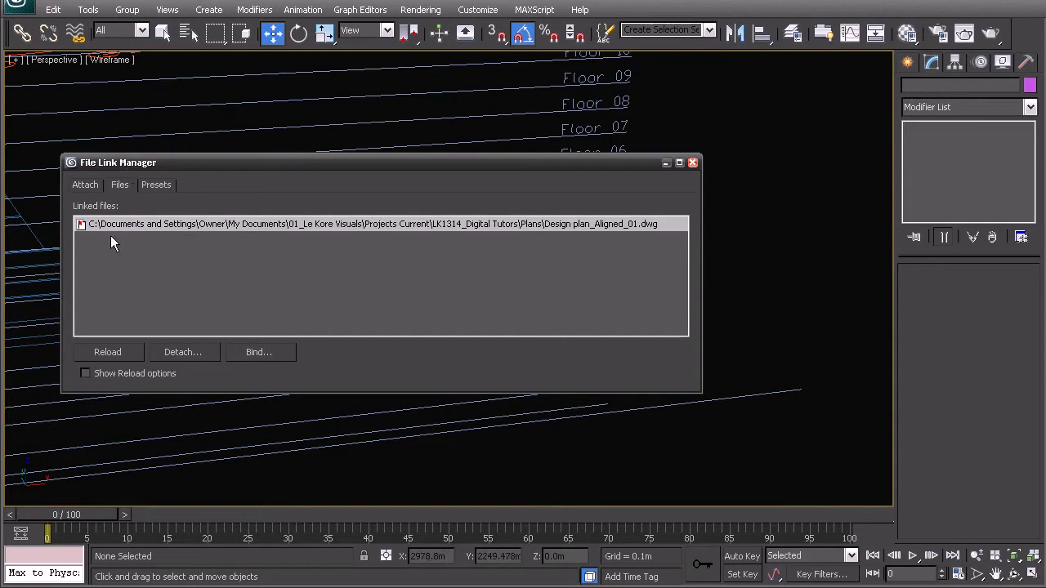
{"action": "left_click", "coordinate": [105, 352]}
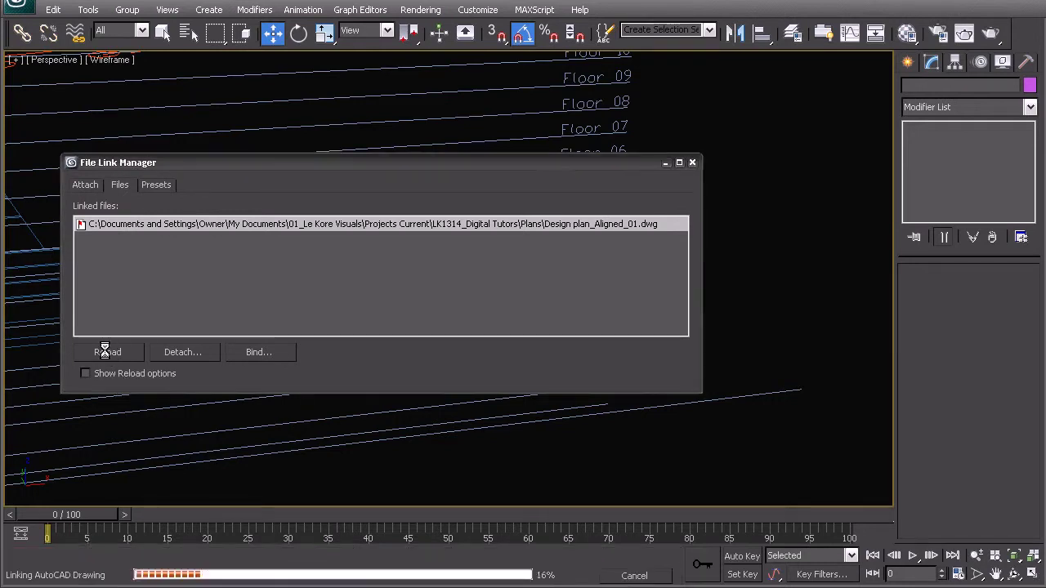
Close the File Link Manager and unhide the 01_City layer in the scene's layer list
{"action": "left_click", "coordinate": [692, 164]}
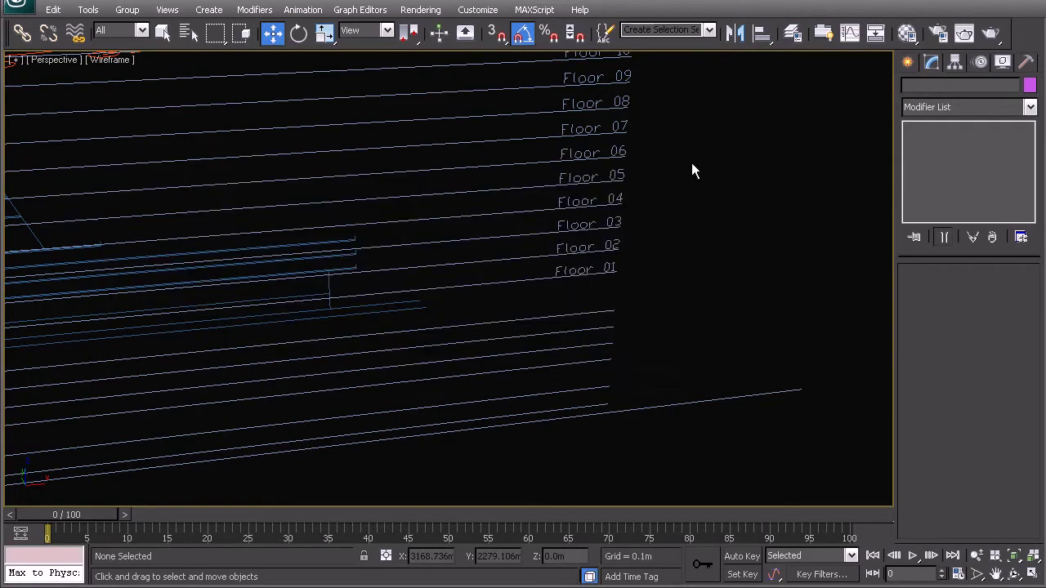
{"action": "middle_click_drag", "start_coordinate": [541, 317], "coordinate": [579, 302]}
{"action": "left_click", "coordinate": [793, 32]}
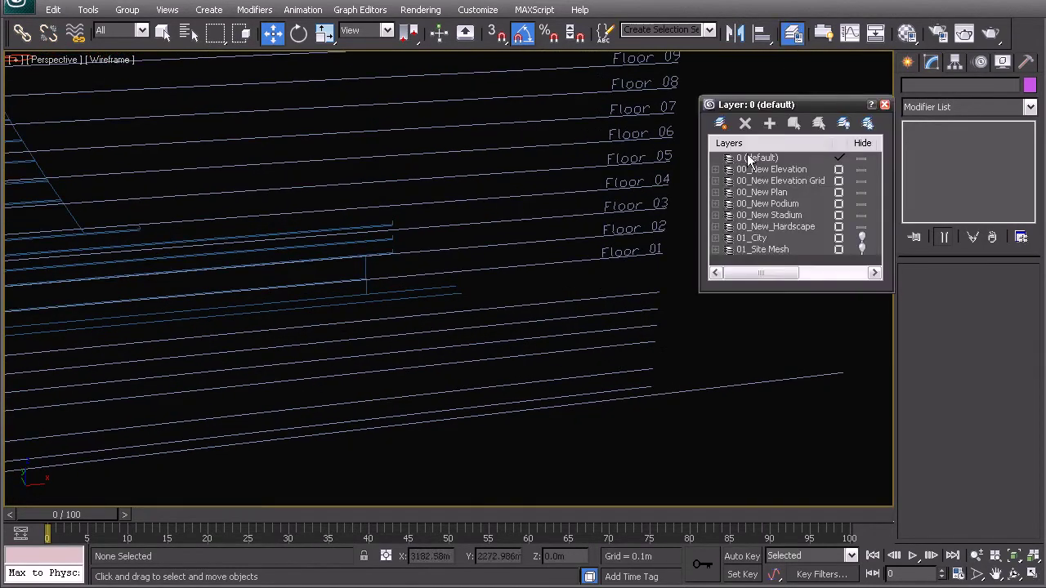
{"action": "left_click", "coordinate": [861, 237]}
{"action": "left_click", "coordinate": [862, 248]}
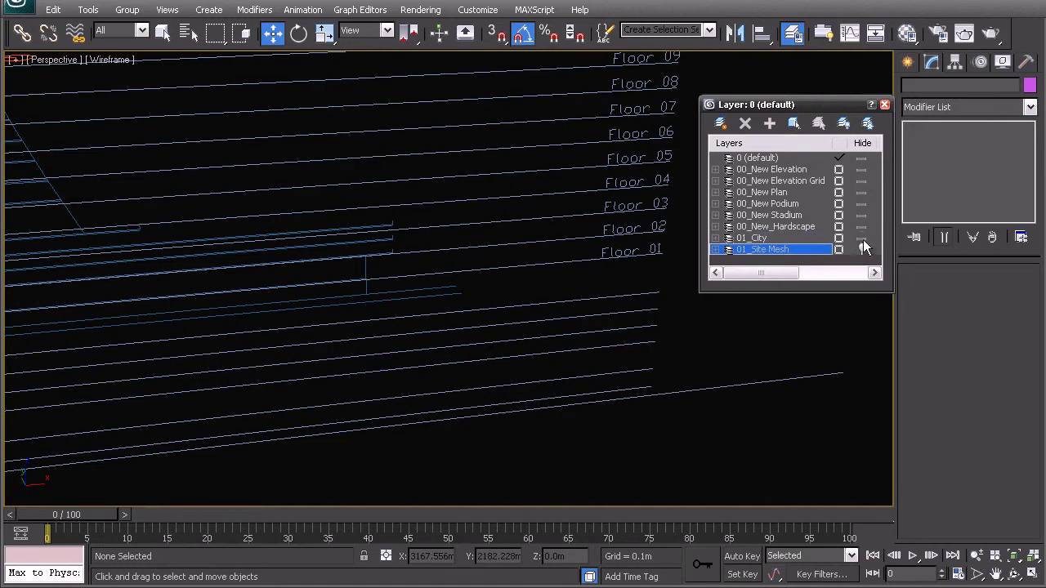
{"action": "left_click", "coordinate": [884, 105]}
Examine the reloaded tower elevation and floor grid against the city model, checking which labels show along the floor lines
{"action": "scroll", "coordinate": [660, 261], "scroll_direction": "down", "scroll_amount": 5}
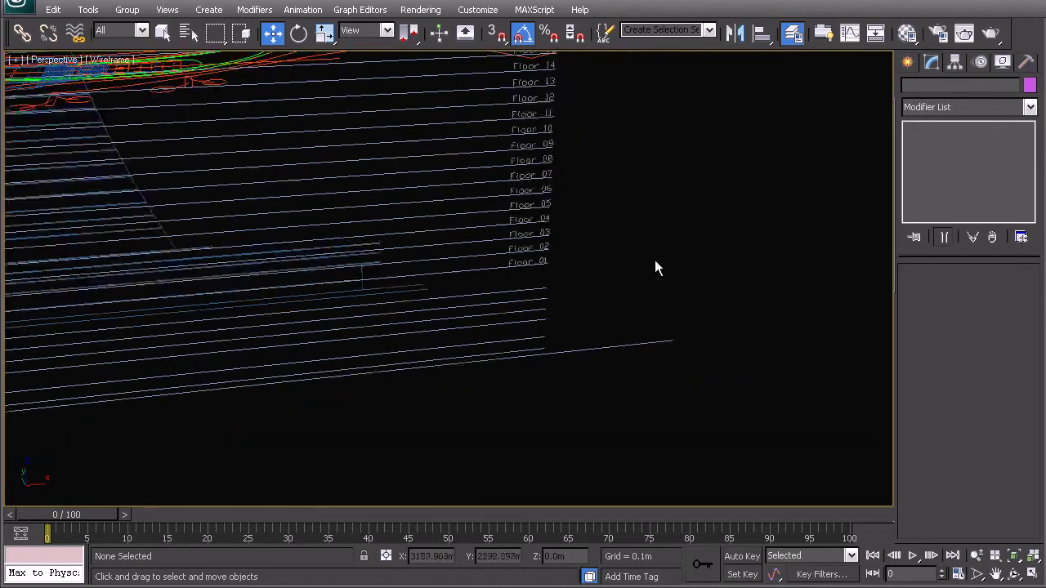
{"action": "middle_click_drag", "start_coordinate": [649, 273], "coordinate": [441, 278]}
{"action": "scroll", "coordinate": [504, 259], "scroll_direction": "down", "scroll_amount": 5}
{"action": "middle_click_drag", "start_coordinate": [505, 259], "coordinate": [514, 299], "text": "alt"}
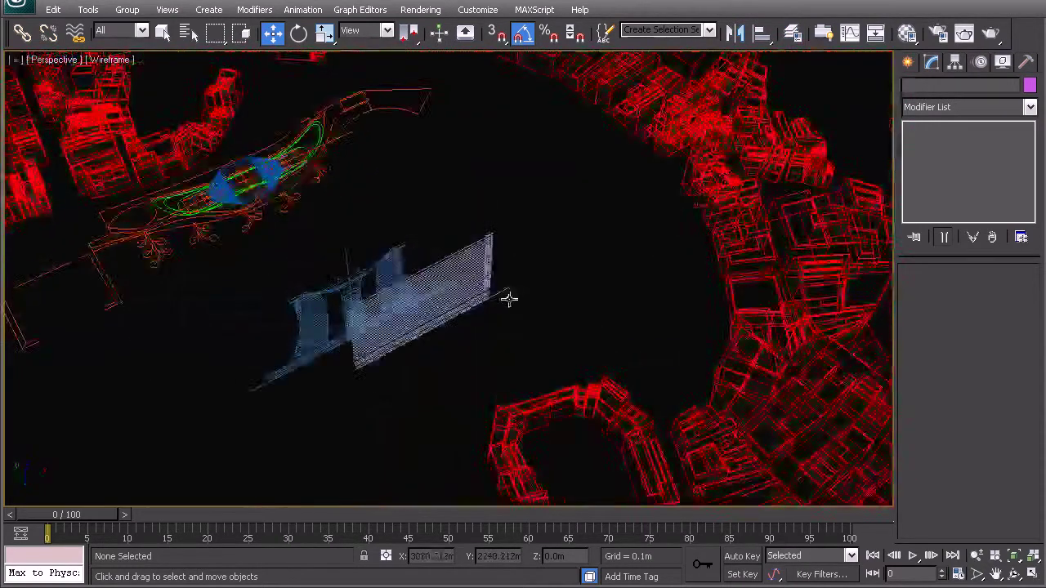
{"action": "scroll", "coordinate": [569, 362], "scroll_direction": "up", "scroll_amount": 5}
{"action": "middle_click_drag", "start_coordinate": [568, 362], "coordinate": [545, 331], "text": "alt"}
{"action": "scroll", "coordinate": [546, 338], "scroll_direction": "up", "scroll_amount": 4}
{"action": "left_click", "coordinate": [540, 361]}
{"action": "left_click", "coordinate": [617, 330]}
{"action": "scroll", "coordinate": [617, 331], "scroll_direction": "down", "scroll_amount": 3}
{"action": "mouse_move", "coordinate": [463, 250]}
{"action": "middle_mouse_down", "text": "alt"}
{"action": "mouse_move", "coordinate": [467, 303]}
{"action": "mouse_move", "coordinate": [473, 245]}
{"action": "mouse_move", "coordinate": [401, 303]}
{"action": "mouse_move", "coordinate": [437, 374]}
{"action": "mouse_move", "coordinate": [465, 289]}
{"action": "mouse_move", "coordinate": [458, 264]}
{"action": "middle_mouse_up", "text": "alt"}
{"action": "scroll", "coordinate": [473, 245], "scroll_direction": "down", "scroll_amount": 5}
{"action": "scroll", "coordinate": [416, 327], "scroll_direction": "up", "scroll_amount": 3}
{"action": "scroll", "coordinate": [448, 317], "scroll_direction": "up", "scroll_amount": 2}
{"action": "scroll", "coordinate": [417, 358], "scroll_direction": "up", "scroll_amount": 4}
{"action": "scroll", "coordinate": [458, 274], "scroll_direction": "up", "scroll_amount": 3}
{"action": "middle_click_drag", "start_coordinate": [479, 351], "coordinate": [454, 310]}
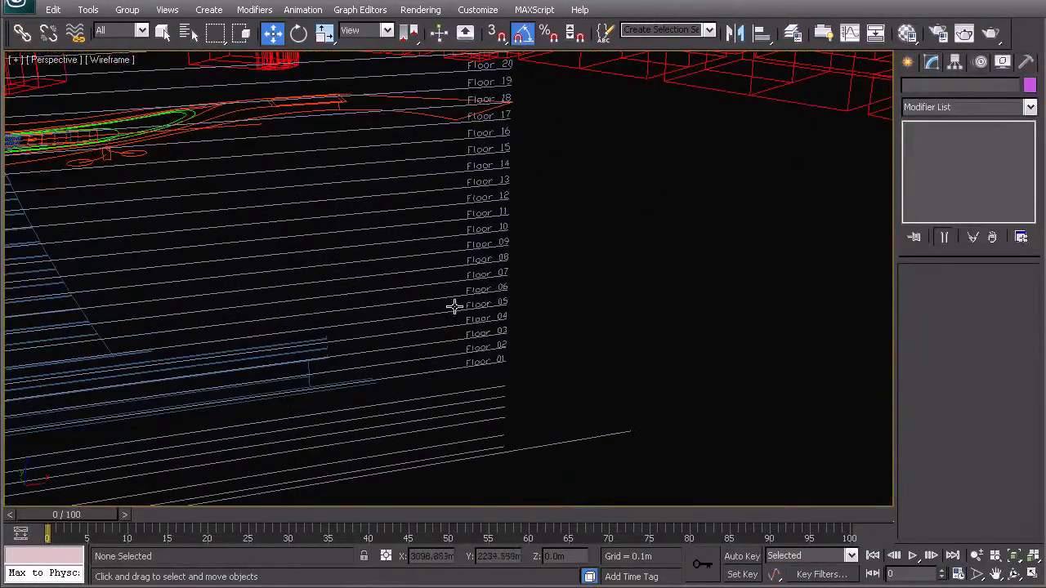
{"action": "left_click", "coordinate": [17, 7]}
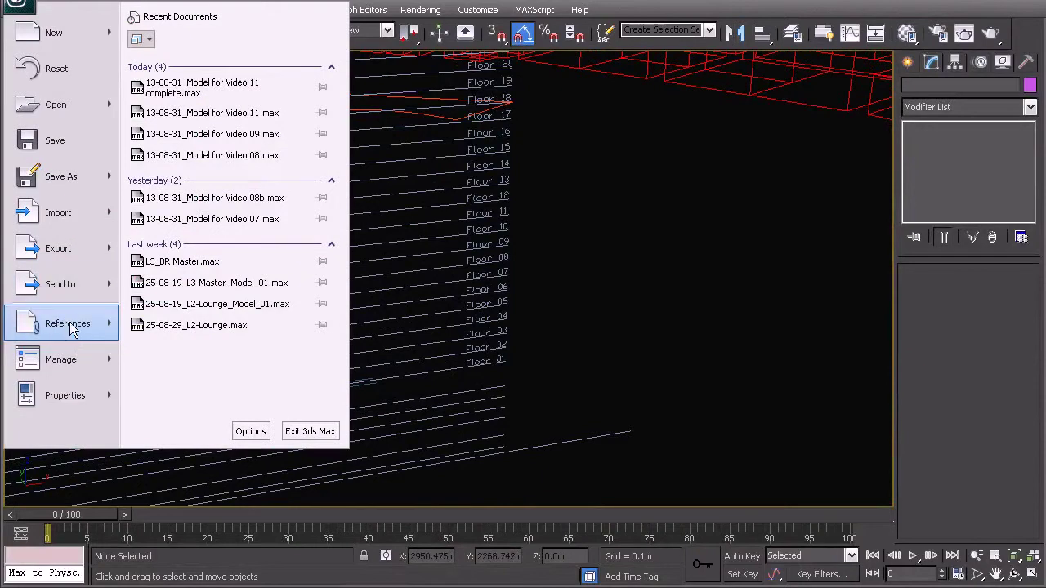
{"action": "mouse_move", "coordinate": [72, 325]}
{"action": "left_click", "coordinate": [701, 300]}
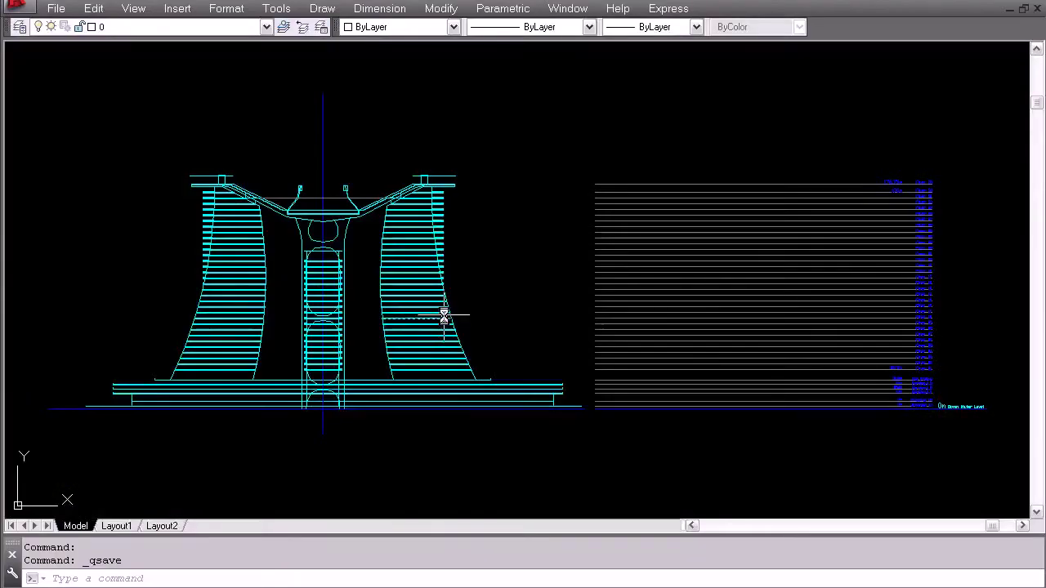
Switch to AutoCAD and assign the exploded height labels, from 0m Ocean Water Level up to 176.75m, to layer 00_New Elevation Grid
{"action": "middle_click_drag", "start_coordinate": [846, 374], "coordinate": [641, 374]}
{"action": "scroll", "coordinate": [713, 360], "scroll_direction": "up", "scroll_amount": 2}
{"action": "middle_click_drag", "start_coordinate": [895, 495], "coordinate": [541, 390]}
{"action": "scroll", "coordinate": [470, 376], "scroll_direction": "up", "scroll_amount": 2}
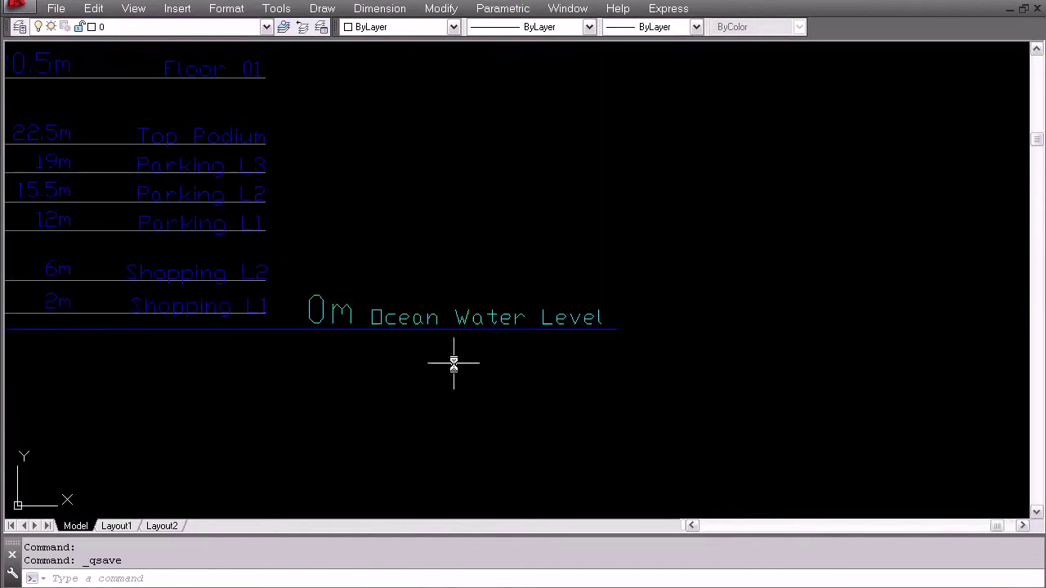
{"action": "left_click", "coordinate": [292, 275]}
{"action": "left_click", "coordinate": [743, 378]}
{"action": "middle_click_drag", "start_coordinate": [242, 213], "coordinate": [451, 228]}
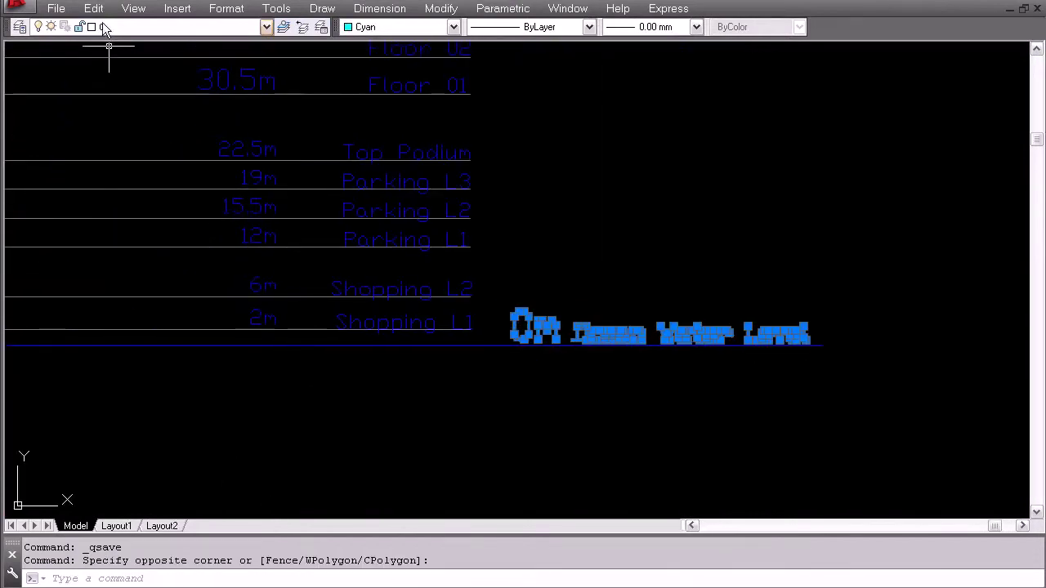
{"action": "middle_click_drag", "start_coordinate": [264, 262], "coordinate": [392, 338]}
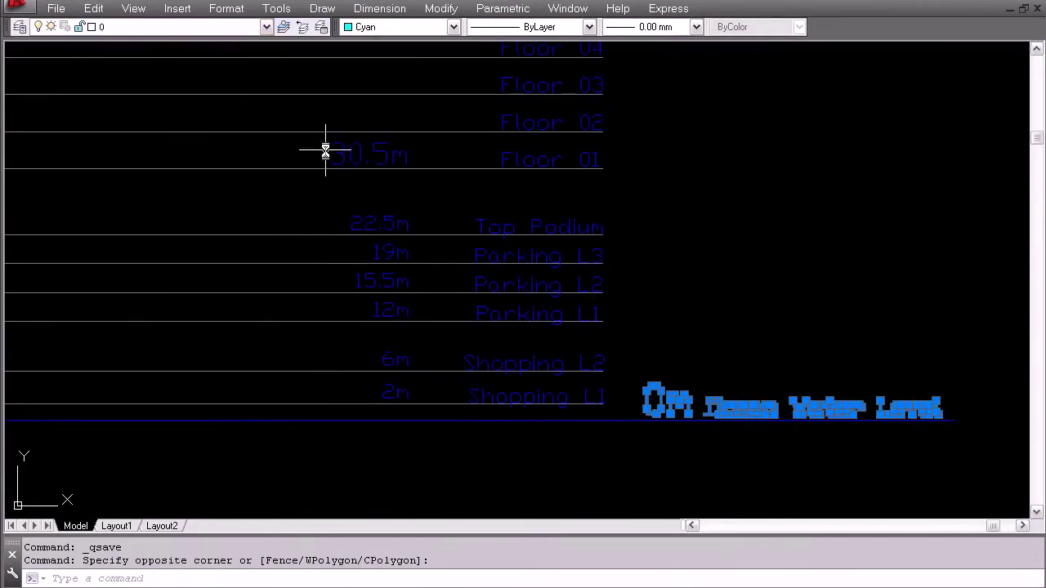
{"action": "left_click", "coordinate": [317, 114]}
{"action": "left_click", "coordinate": [426, 462]}
{"action": "scroll", "coordinate": [438, 401], "scroll_direction": "down", "scroll_amount": 4}
{"action": "middle_click_drag", "start_coordinate": [433, 201], "coordinate": [463, 423]}
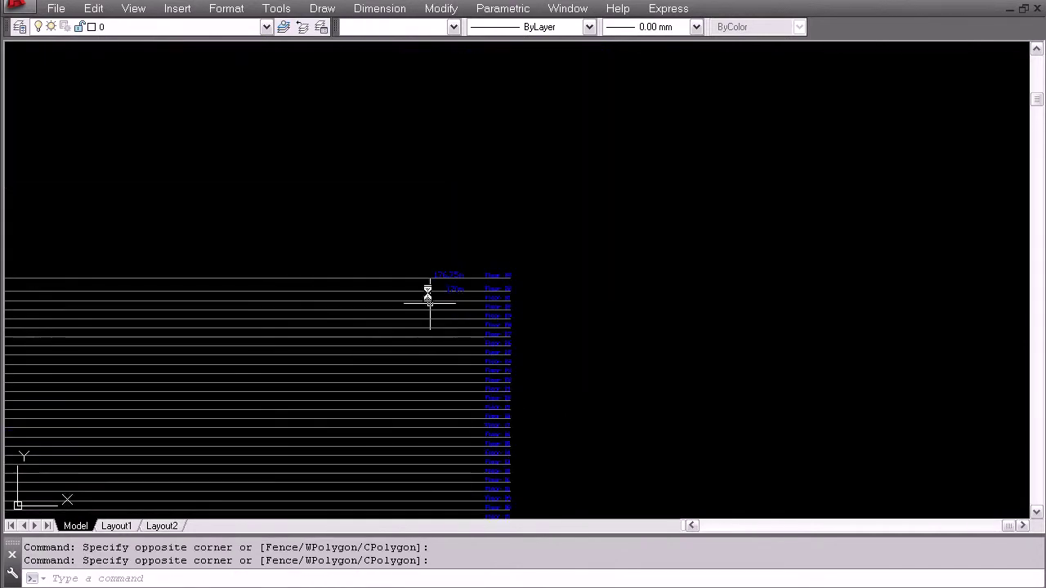
{"action": "scroll", "coordinate": [424, 264], "scroll_direction": "up", "scroll_amount": 4}
{"action": "left_click", "coordinate": [414, 222]}
{"action": "left_click", "coordinate": [632, 397]}
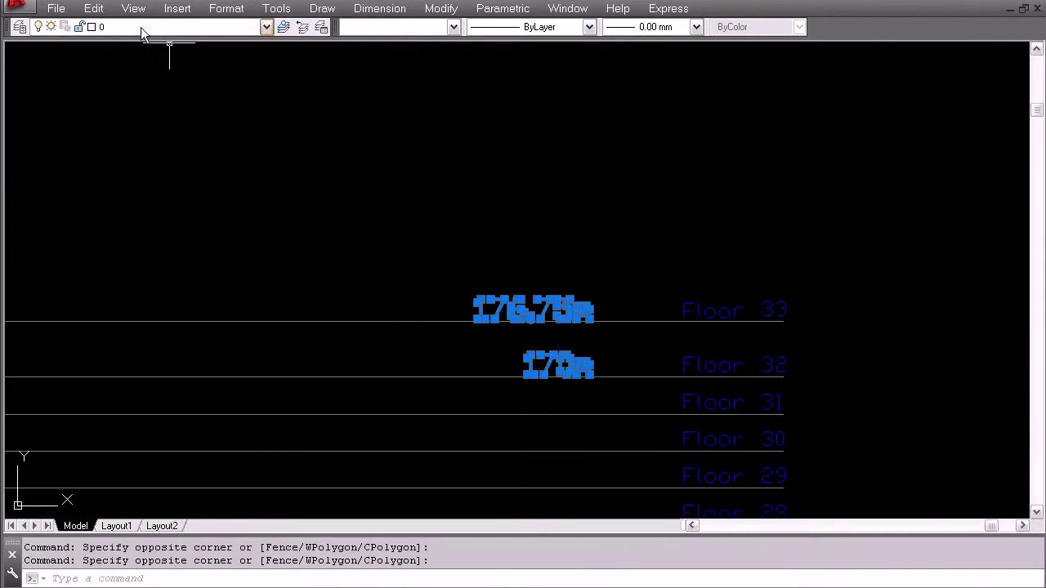
{"action": "left_click", "coordinate": [141, 30]}
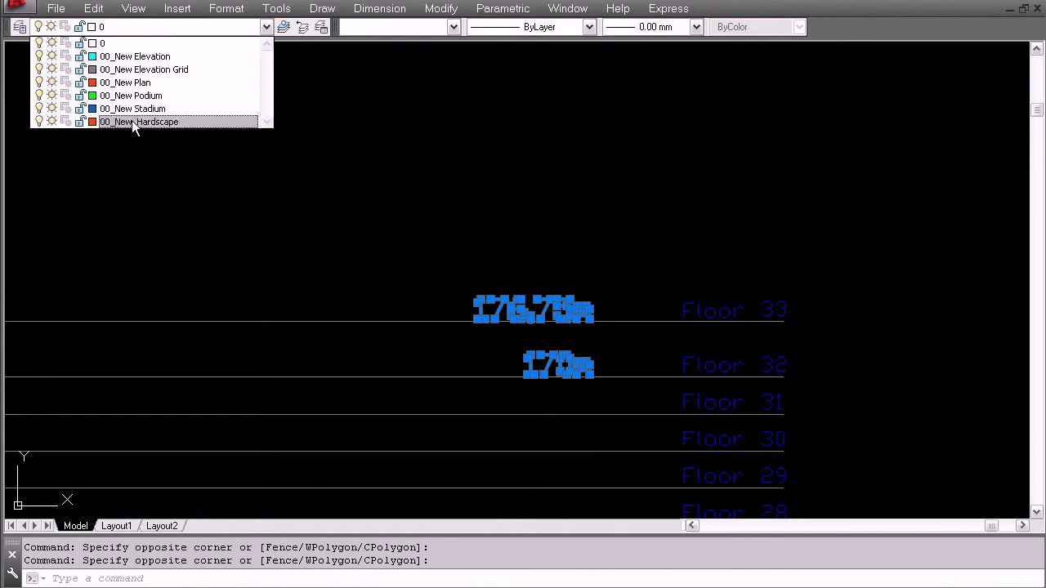
{"action": "left_click", "coordinate": [144, 69]}
{"action": "middle_click_drag", "start_coordinate": [642, 349], "coordinate": [559, 243]}
{"action": "key", "text": "Escape"}
{"action": "left_click", "coordinate": [567, 227]}
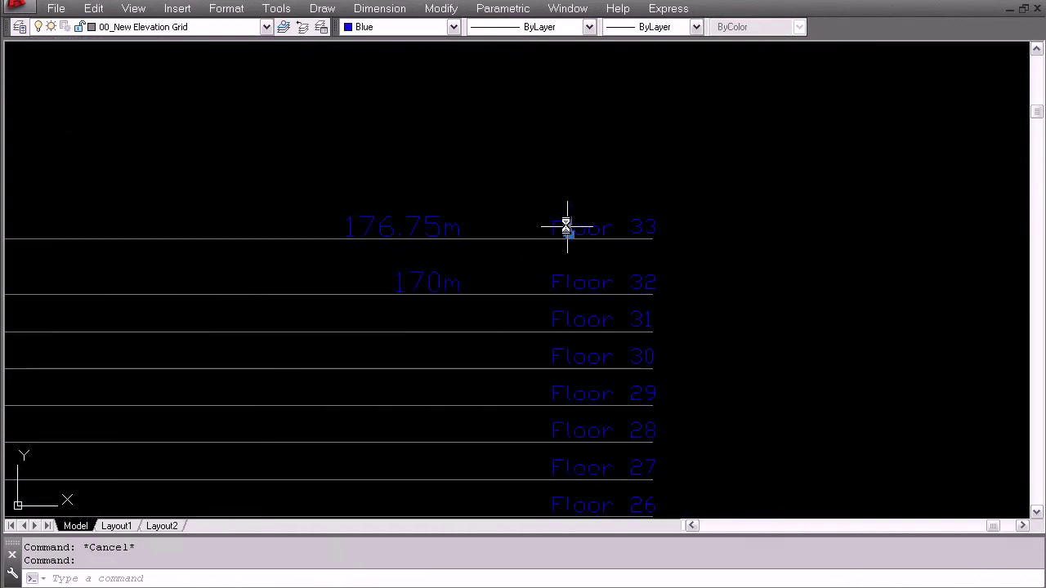
{"action": "key", "text": "Escape"}
Switch to 3ds Max and reload the linked file Design plan_Aligned_01.dwg in the File Link Manager, then close the manager
{"action": "scroll", "coordinate": [585, 319], "scroll_direction": "down", "scroll_amount": 10}
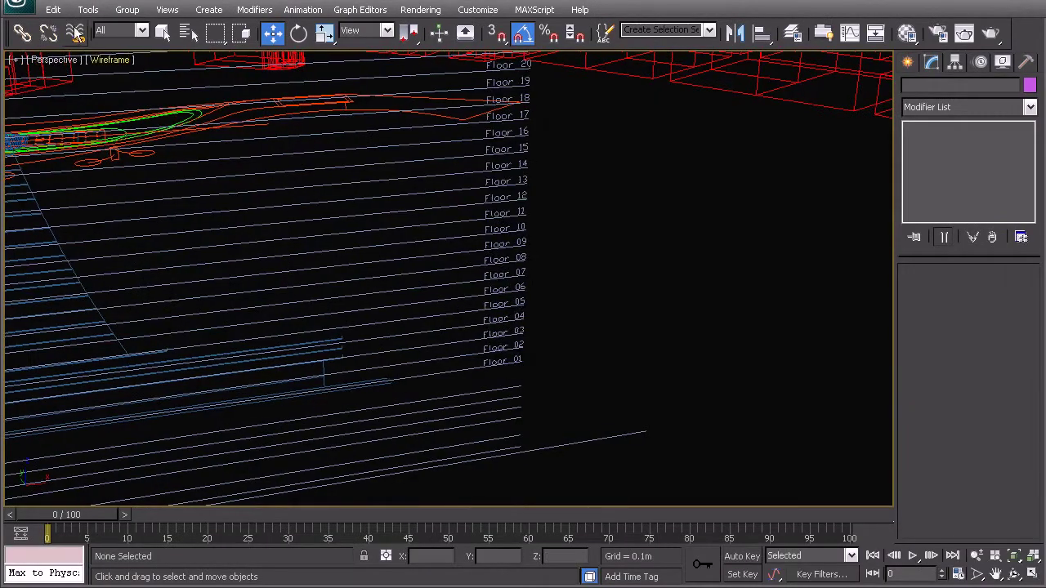
{"action": "left_click", "coordinate": [18, 4]}
{"action": "mouse_move", "coordinate": [47, 327]}
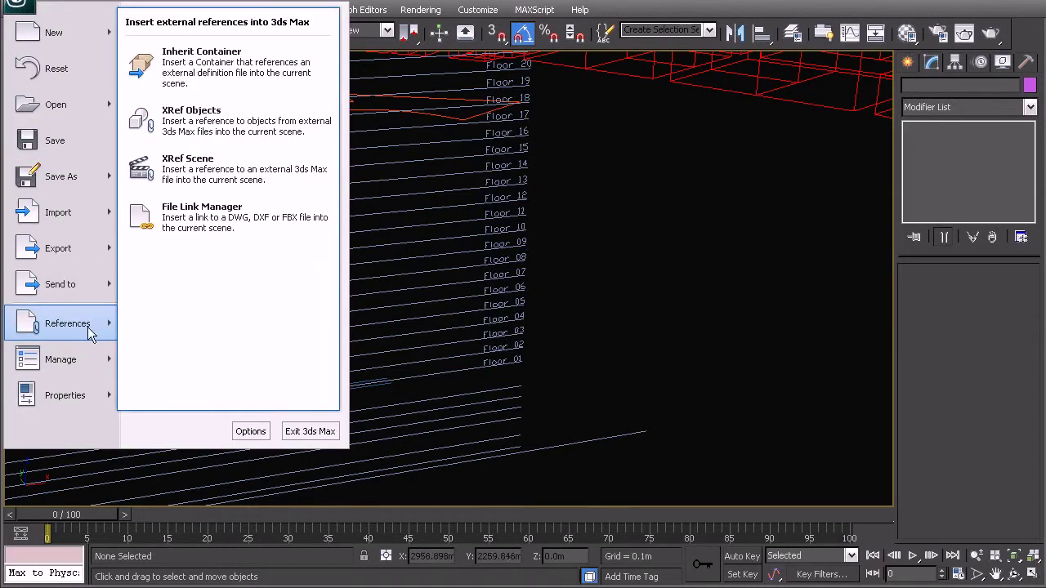
{"action": "left_click", "coordinate": [180, 216]}
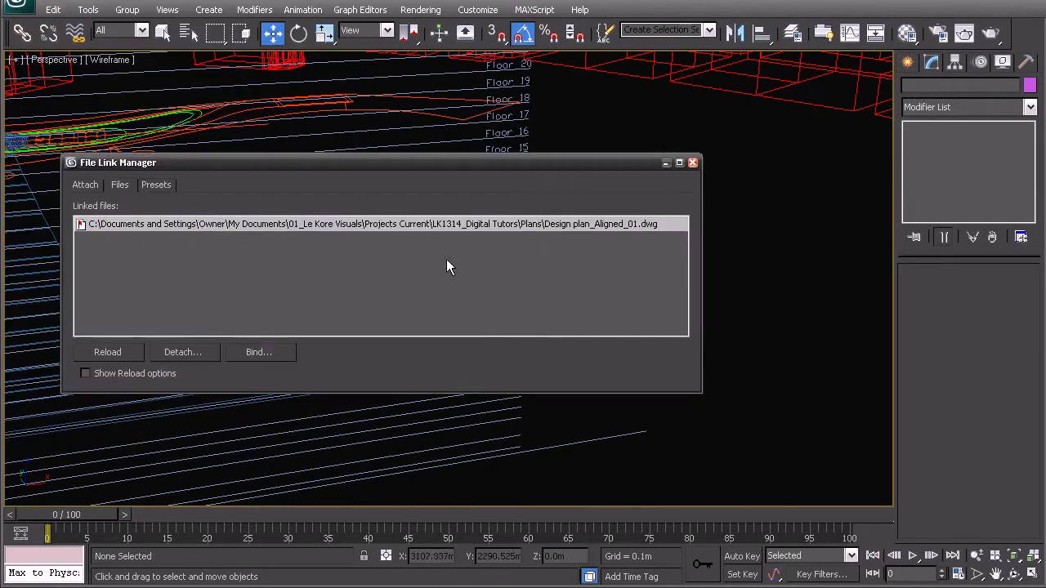
{"action": "left_click", "coordinate": [136, 356]}
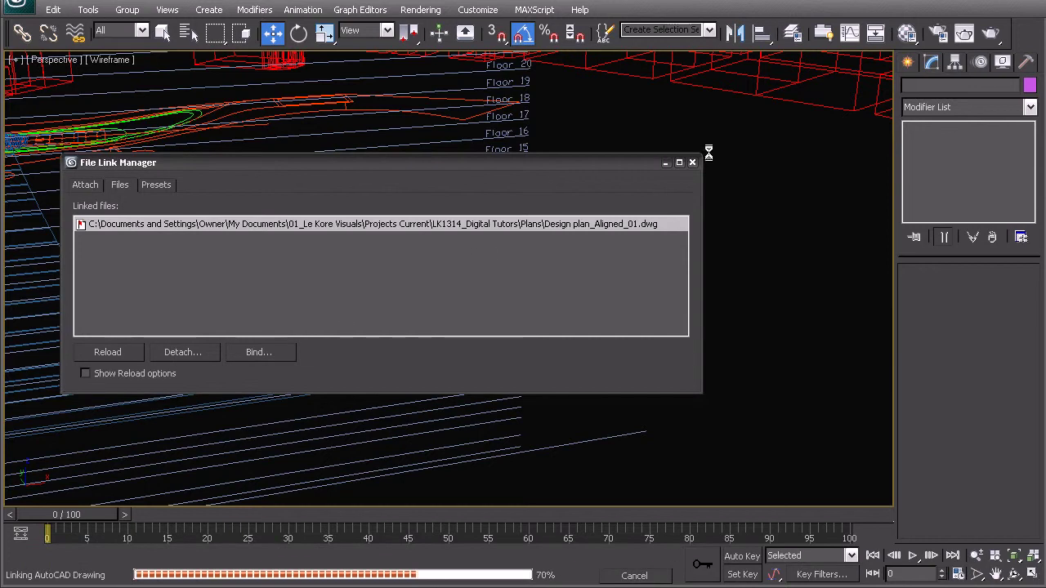
{"action": "left_click", "coordinate": [692, 163]}
Examine the height labels along the floor lines and the elevation drawing from close up and from a distance
{"action": "middle_click_drag", "start_coordinate": [523, 331], "coordinate": [553, 292]}
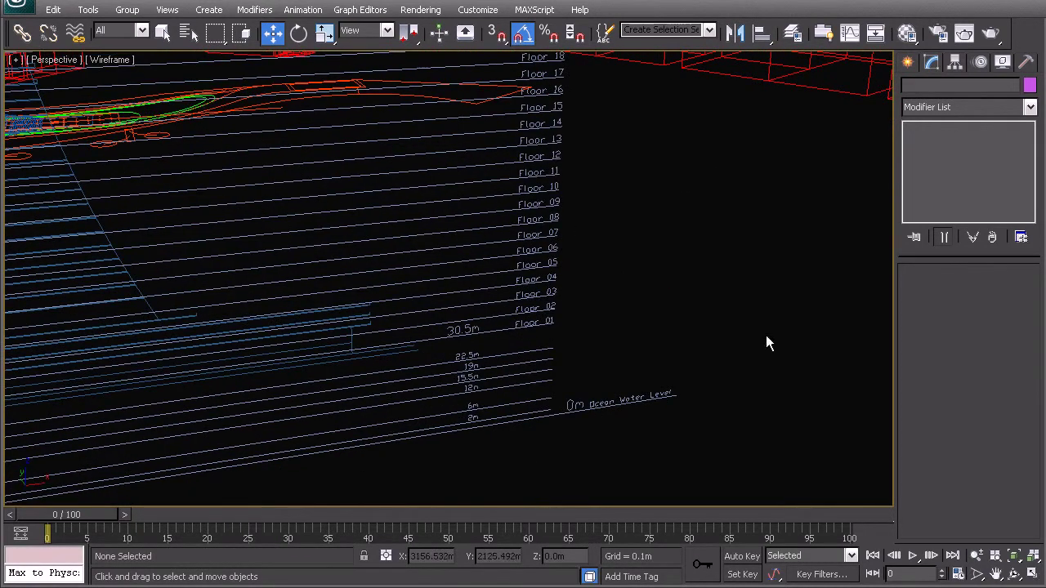
{"action": "scroll", "coordinate": [470, 318], "scroll_direction": "down", "scroll_amount": 10}
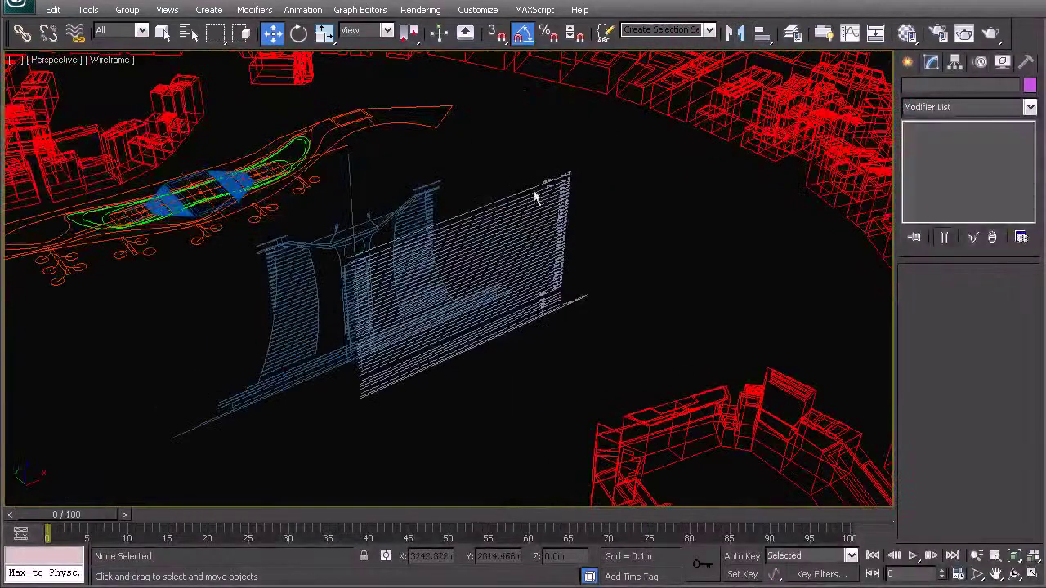
{"action": "middle_click_drag", "start_coordinate": [534, 299], "coordinate": [507, 307]}
{"action": "scroll", "coordinate": [422, 261], "scroll_direction": "up", "scroll_amount": 3}
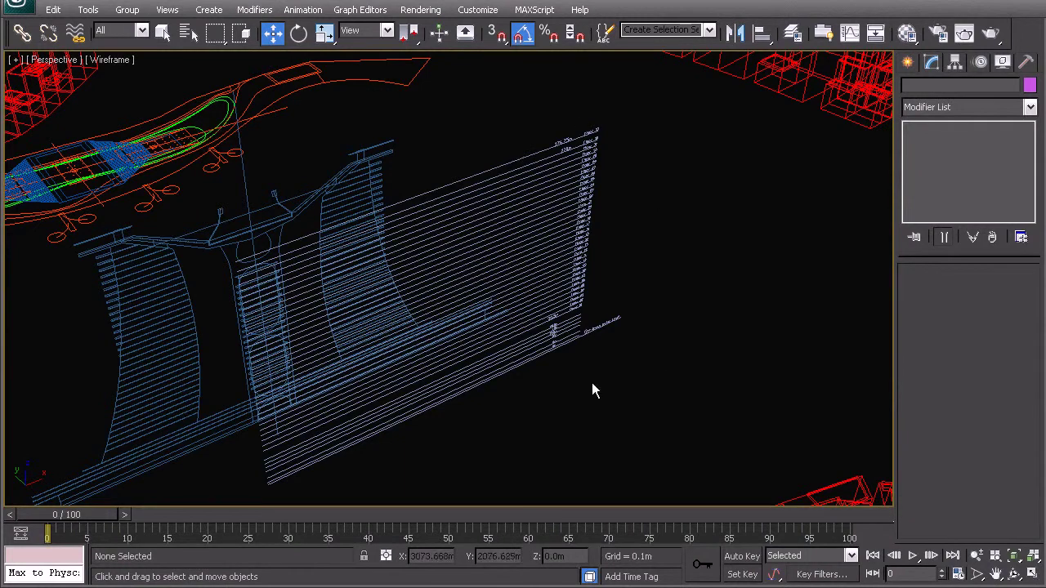
{"action": "scroll", "coordinate": [591, 341], "scroll_direction": "up", "scroll_amount": 5}
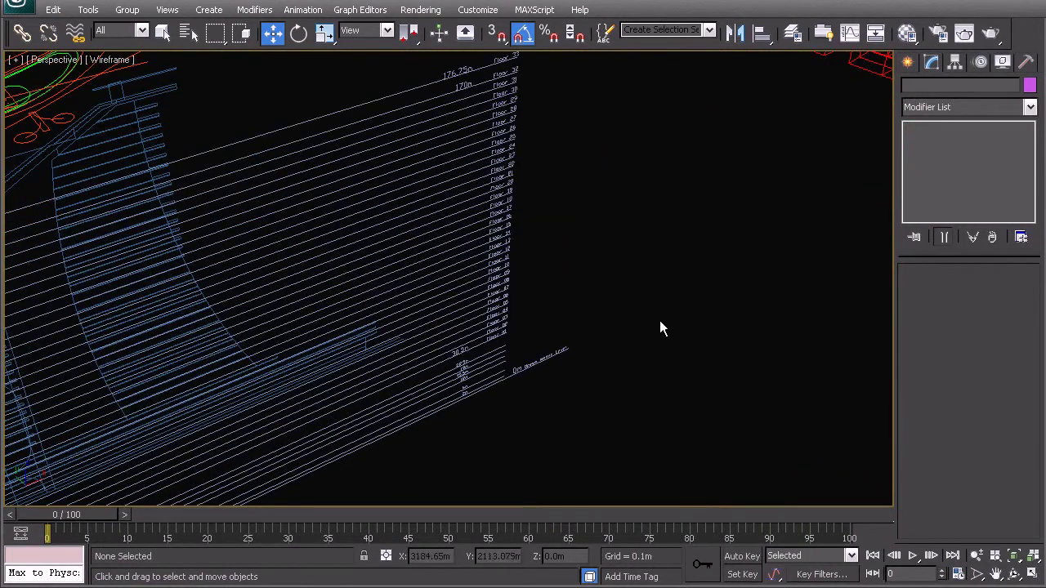
{"action": "scroll", "coordinate": [367, 299], "scroll_direction": "down", "scroll_amount": 5}
{"action": "middle_click_drag", "start_coordinate": [462, 276], "coordinate": [418, 301], "text": "alt"}
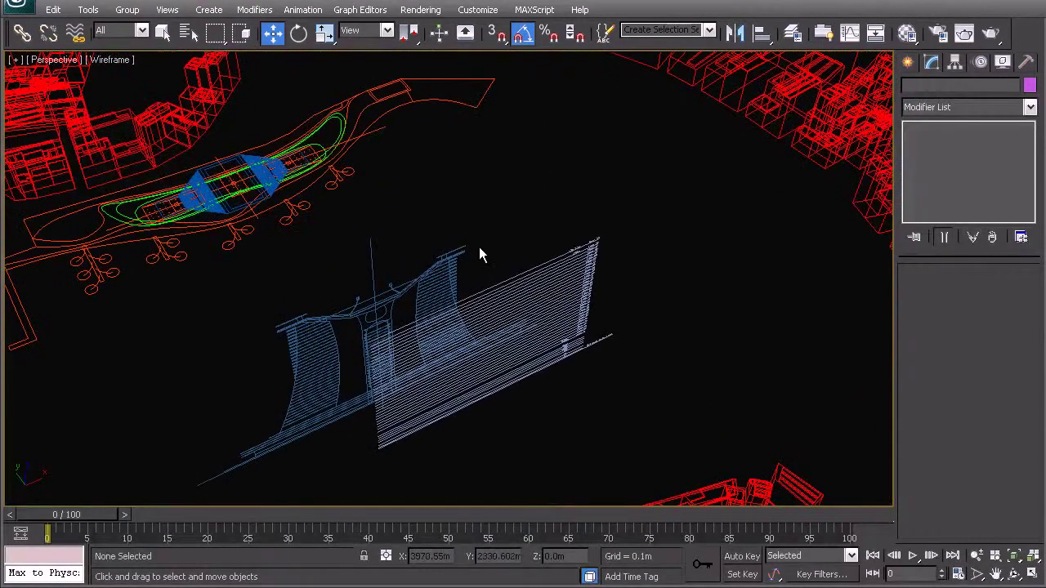
Frame the whole scene and switch the viewport to the Top view
{"action": "key", "text": "z"}
{"action": "middle_click_drag", "start_coordinate": [439, 221], "coordinate": [449, 226]}
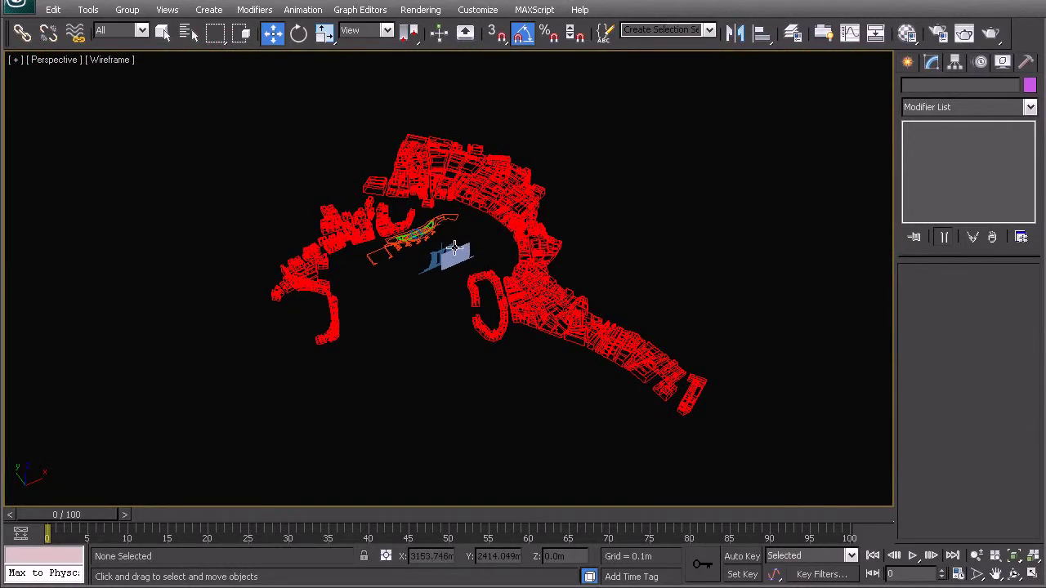
{"action": "key", "text": "t"}
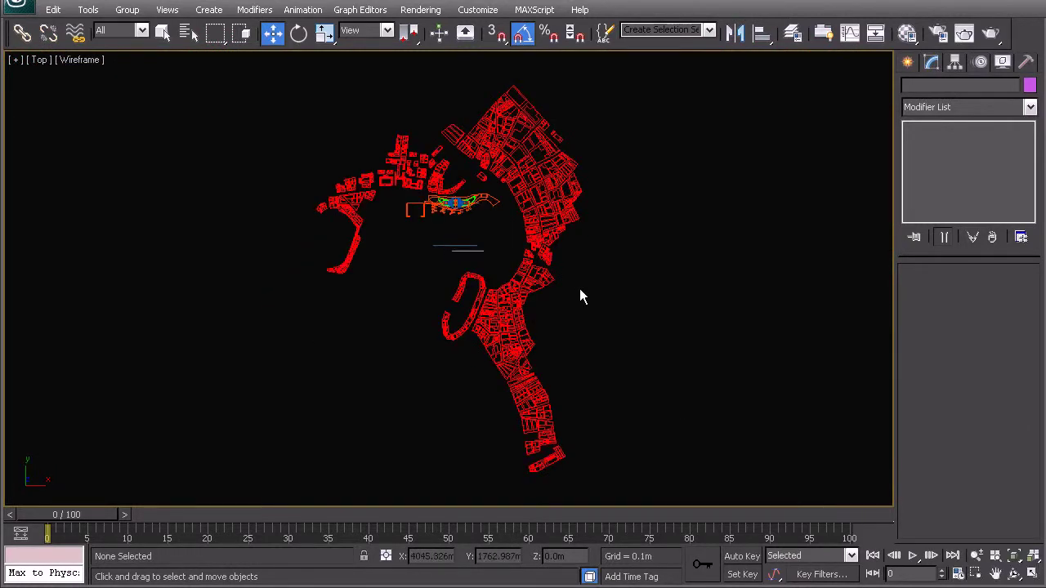